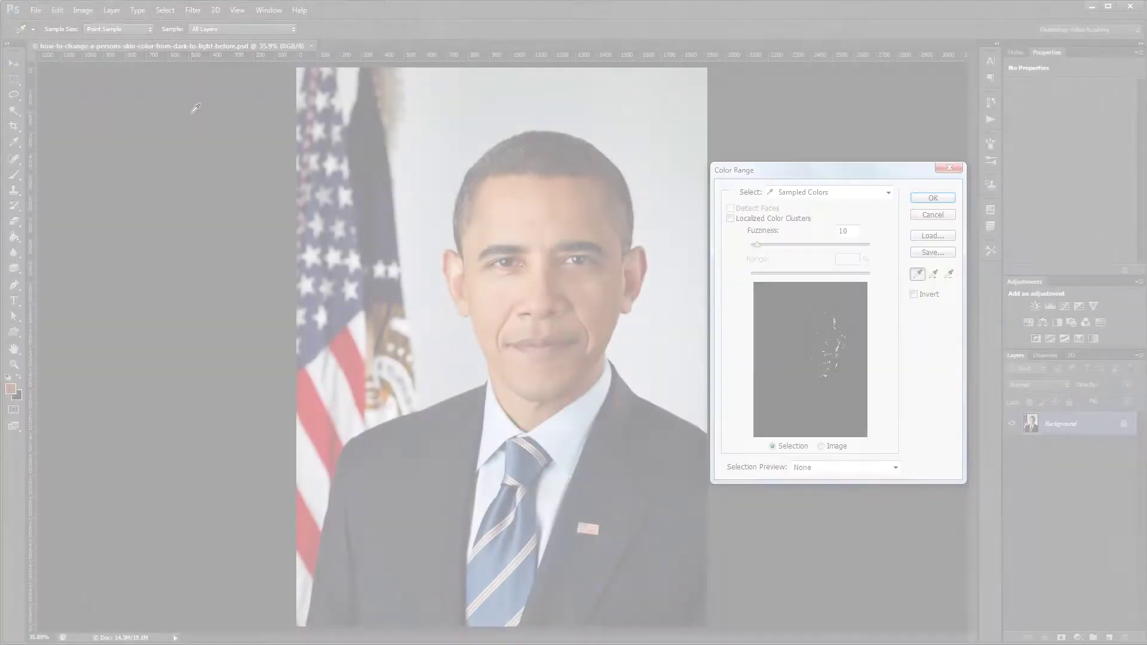
Step: Sample the face and neck skin tones with Color Range and accept the selection
click(932, 274)
click(558, 224)
click(557, 224)
click(499, 327)
Step: Clean up the skin selection with a Lasso outline around the face, then refine its edges
key(Return)
key(l)
drag(420, 68, 472, 425)
scroll(472, 426, up, 5)
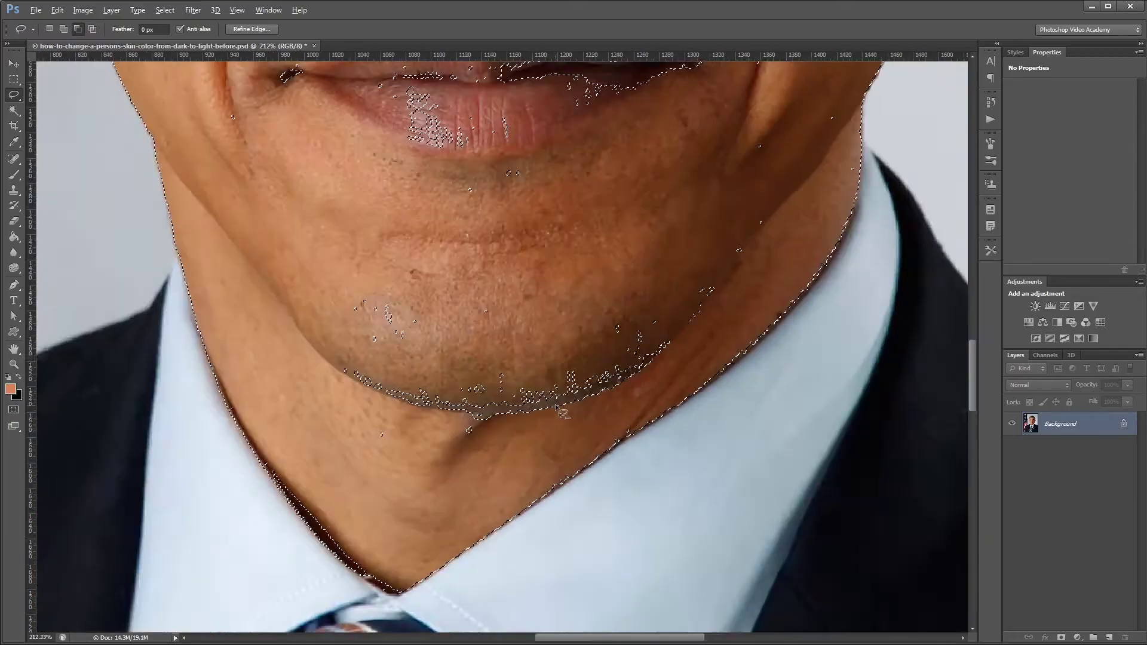
scroll(472, 425, down, 3)
scroll(465, 371, up, 5)
scroll(429, 373, down, 5)
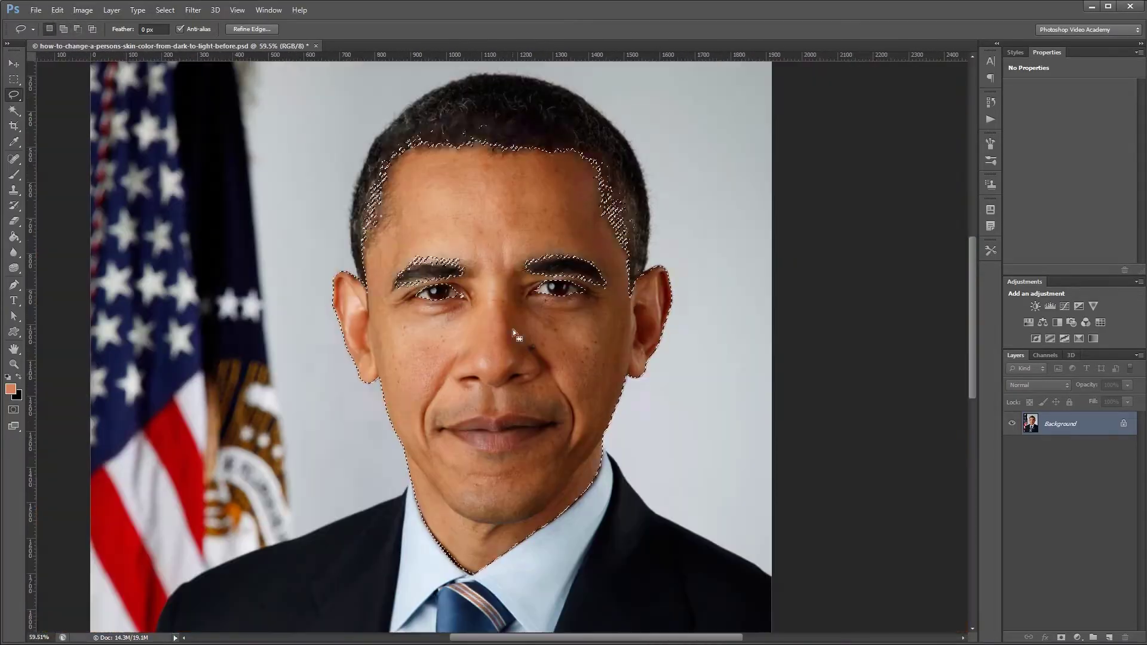
right_click(1057, 424)
right_click(522, 275)
click(562, 321)
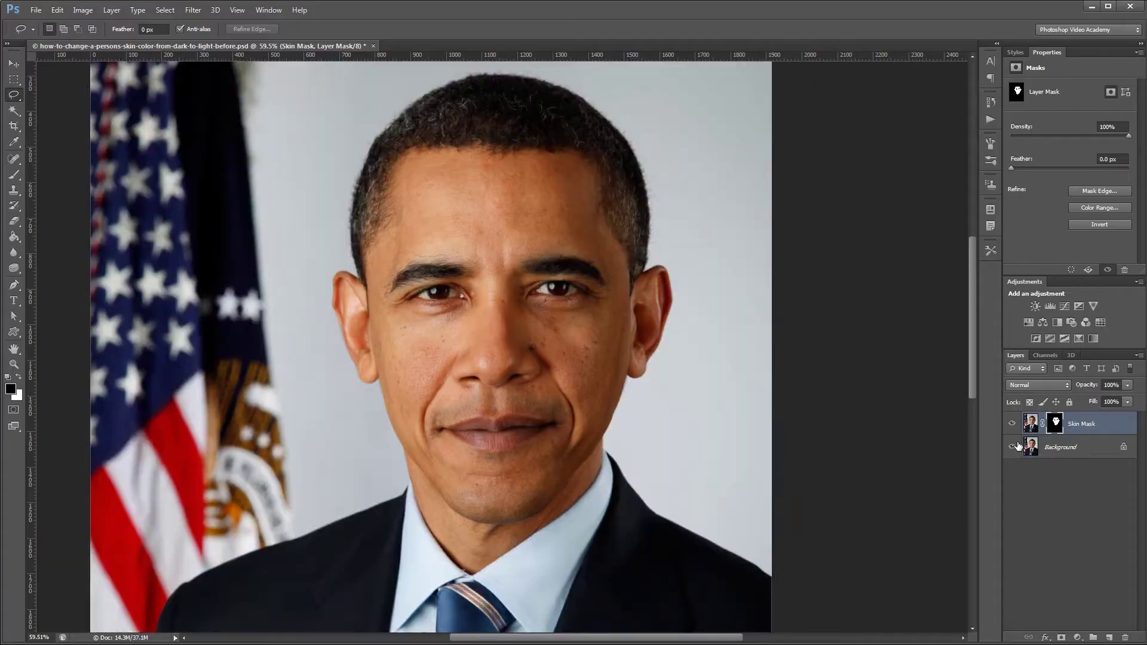
Step: Brighten the skin with a clipped Levels layer and add a clipped Hue/Saturation layer
drag(1077, 174, 1060, 186)
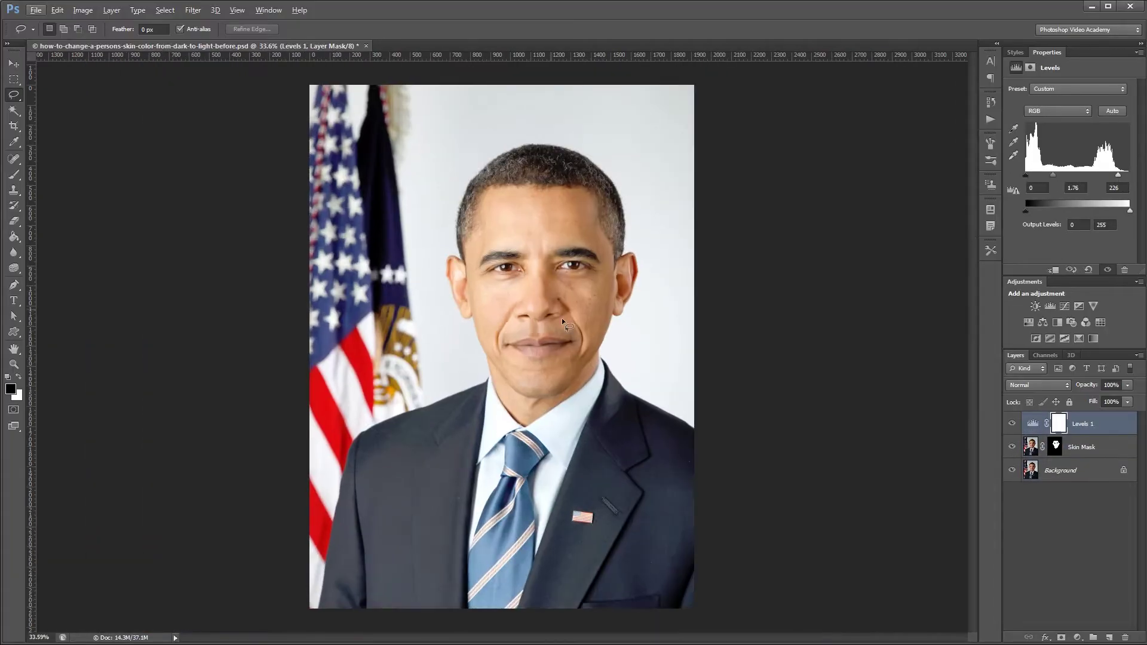
key(ctrl+alt+g)
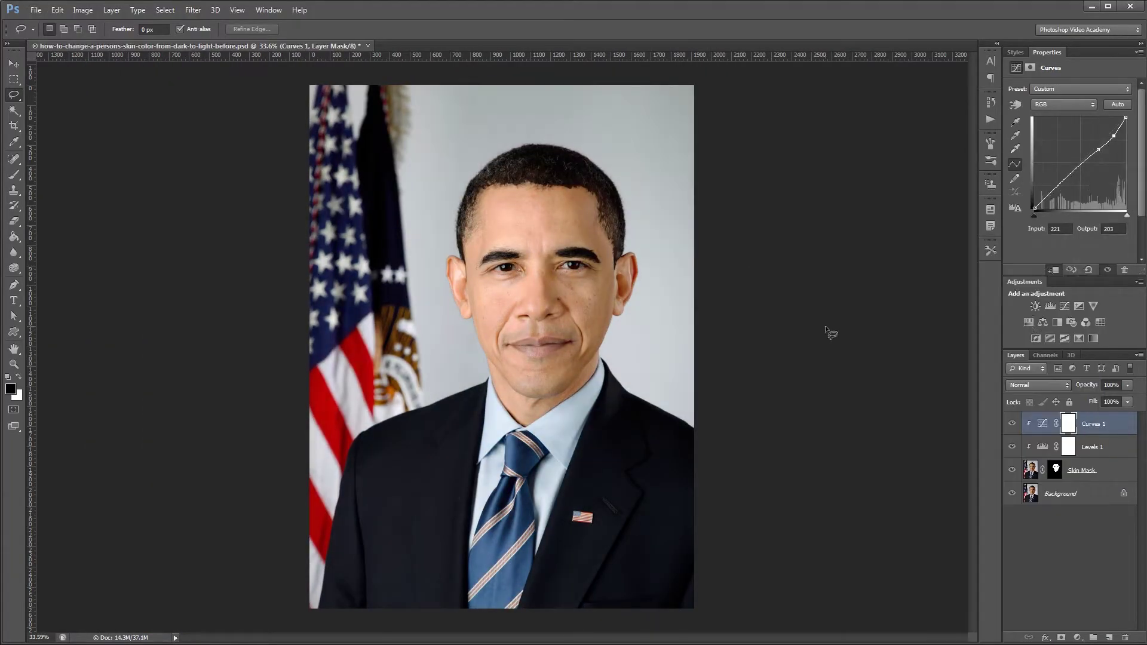
click(1043, 322)
key(ctrl+alt+g)
Step: Add a clipped Black & White layer (Reds 54, Yellows 219, Luminosity, 34%) and group the layers as Skin
click(1057, 322)
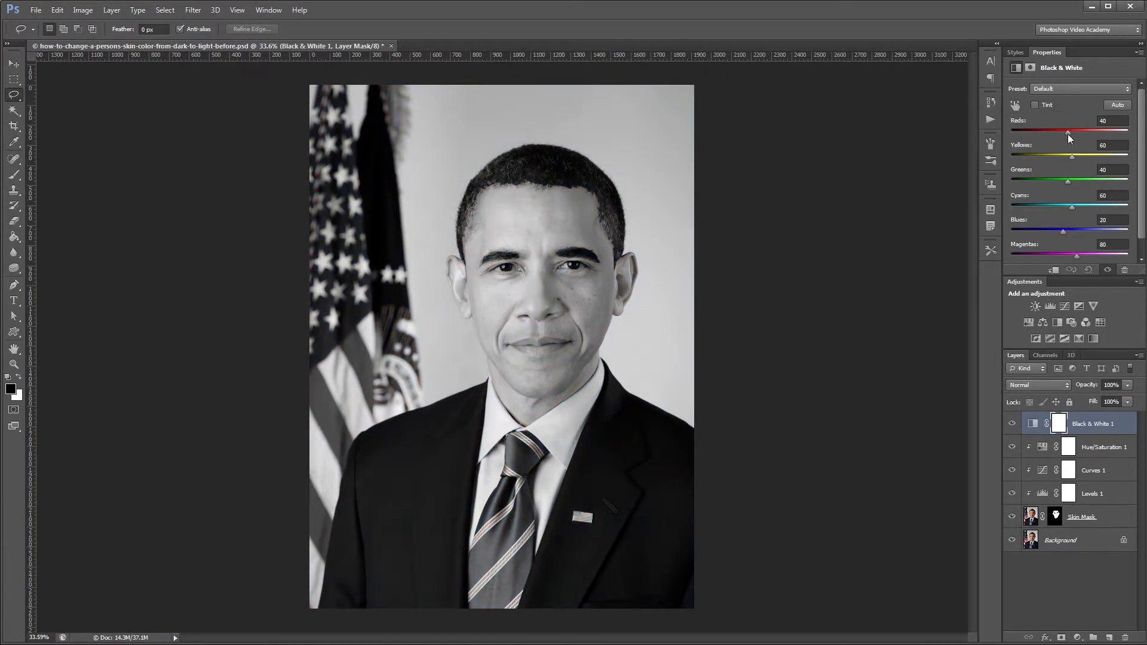
drag(1067, 133, 1071, 133)
drag(1072, 156, 1109, 157)
click(1038, 385)
click(1016, 637)
key(ctrl+alt+g)
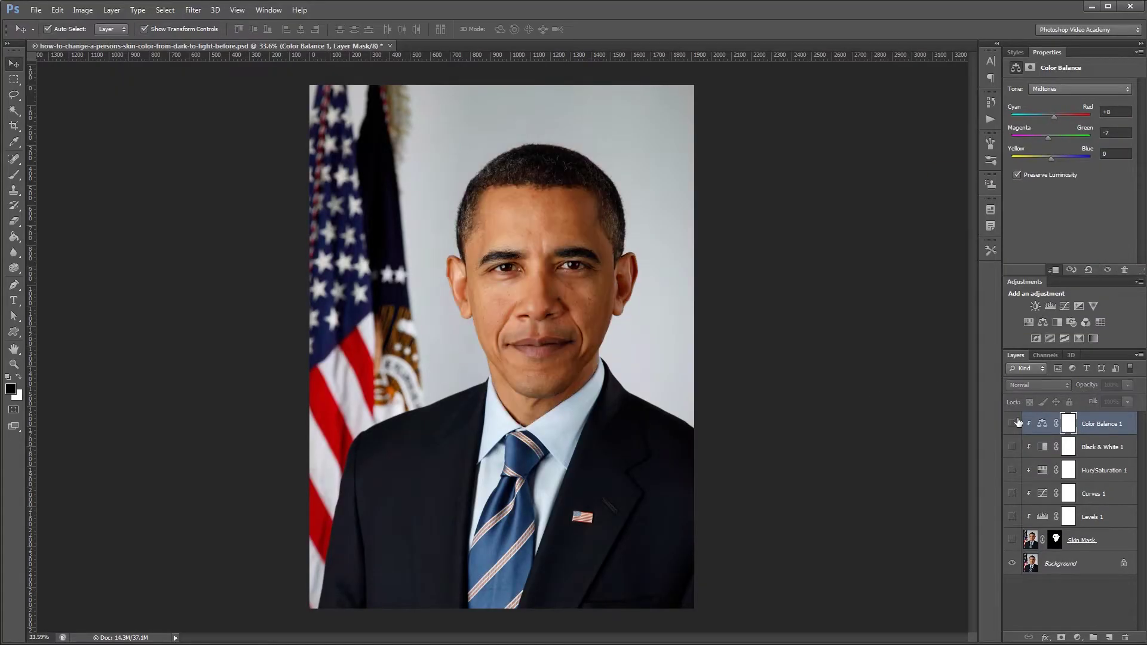
drag(1011, 423, 1012, 540)
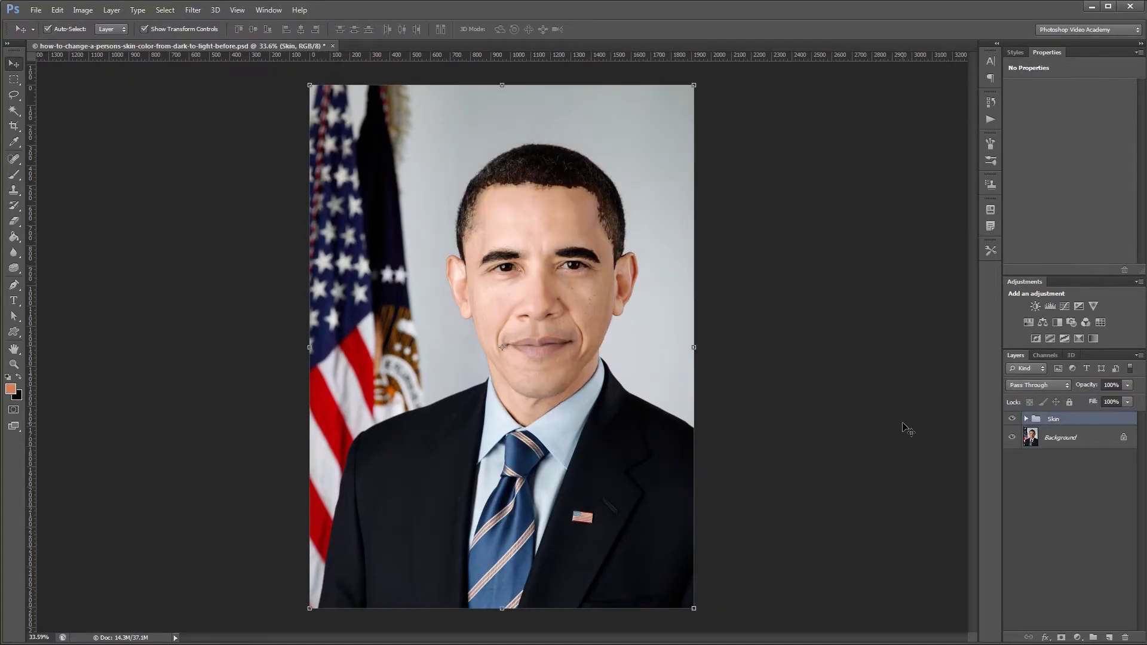
click(1024, 323)
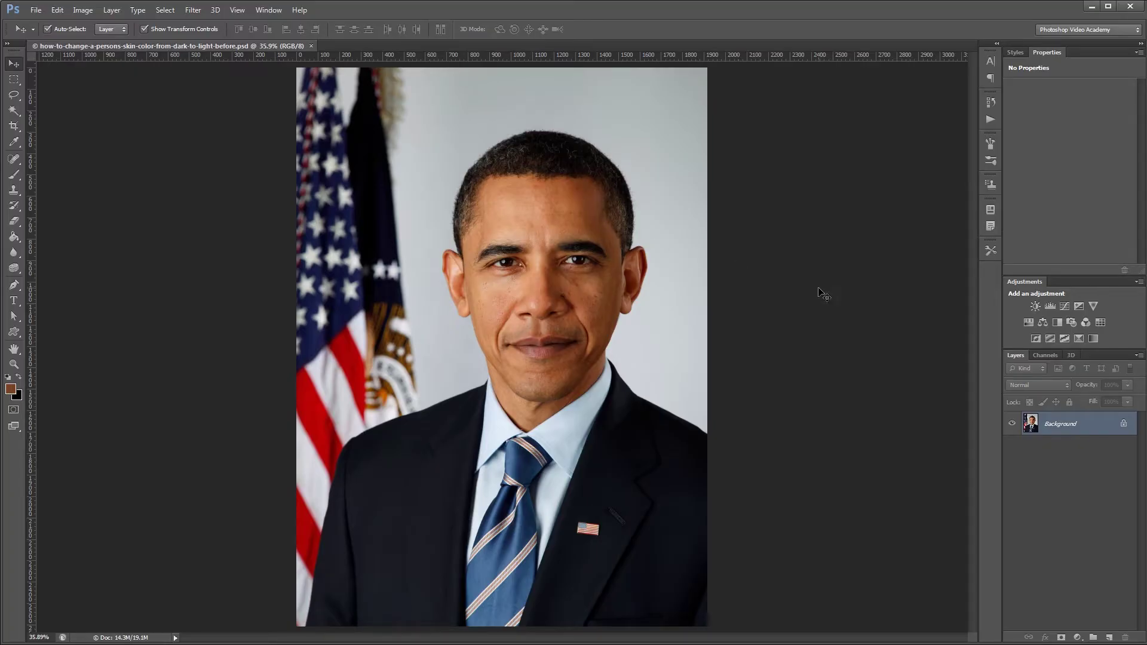
Step: Open Color Range and sample forehead, right cheek, jawline and chin-to-left-ear skin tones
click(159, 16)
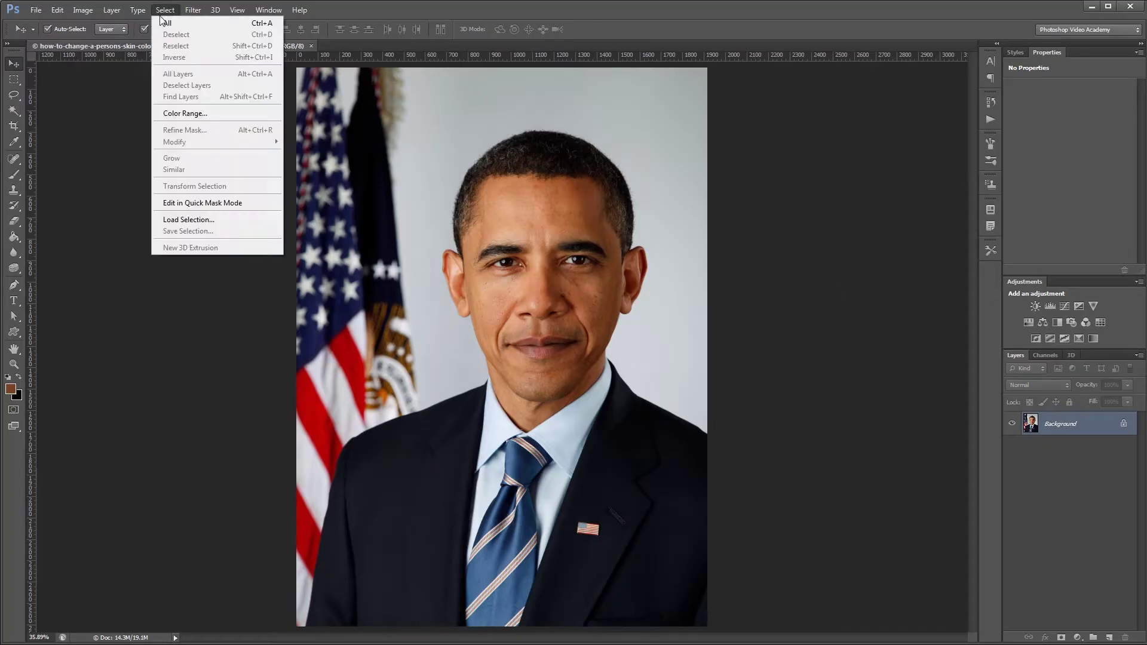
click(191, 112)
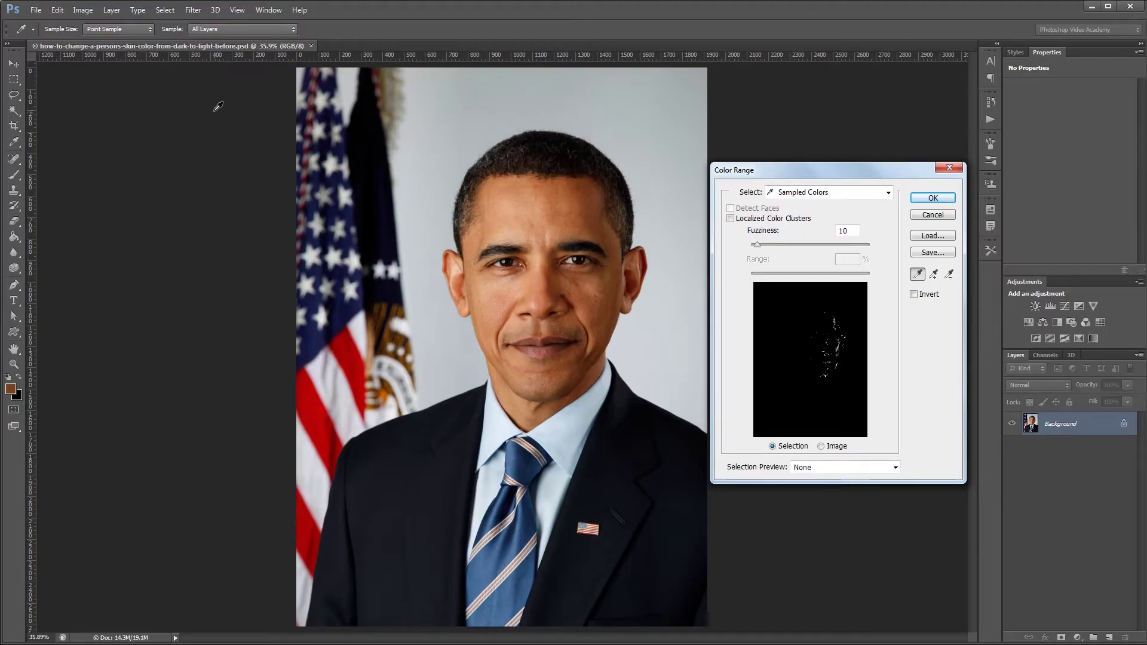
click(540, 214)
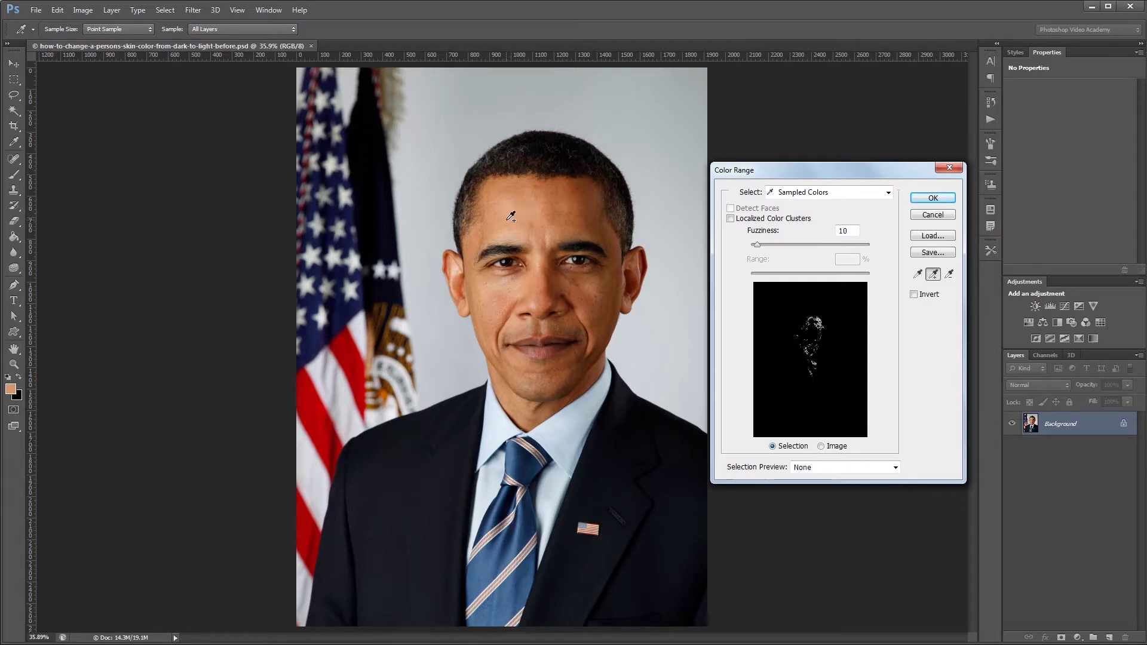
click(562, 206)
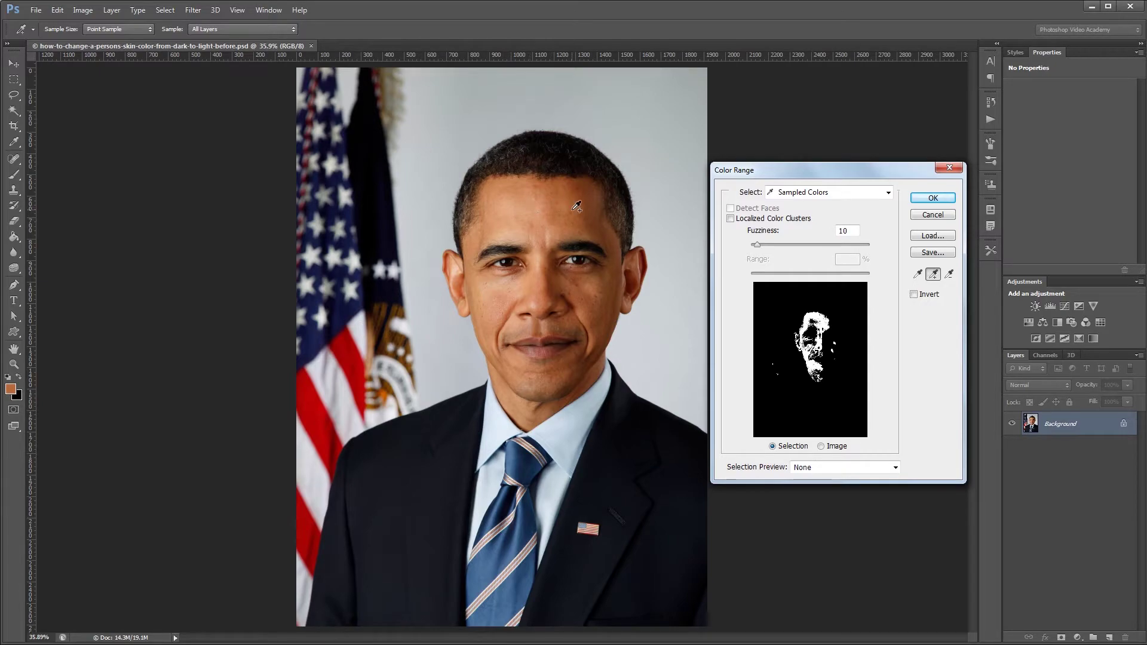
mouse_move(577, 210)
mouse_down()
mouse_move(611, 235)
mouse_move(546, 249)
mouse_move(542, 278)
mouse_up()
click(577, 219)
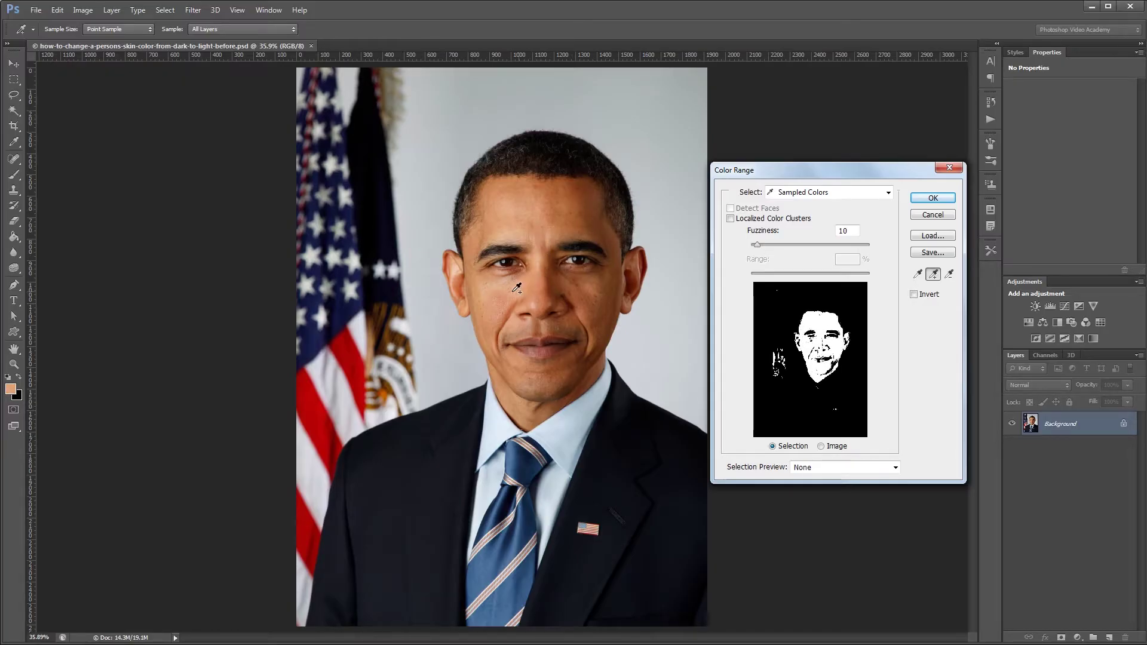
click(583, 287)
drag(599, 344, 577, 367)
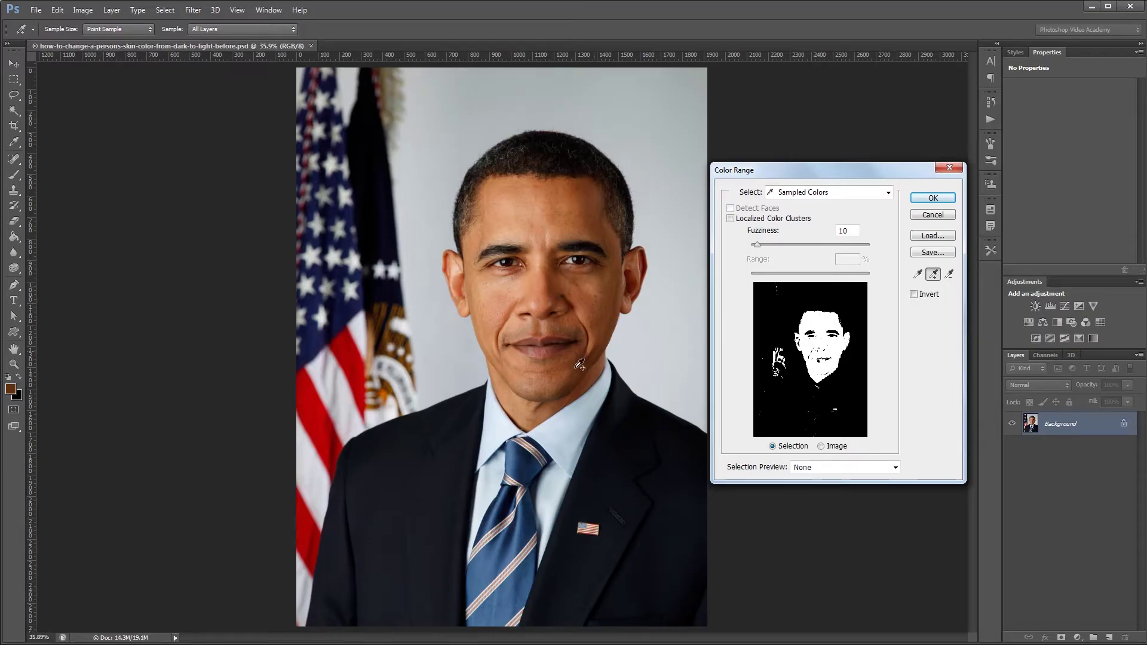
drag(507, 347, 457, 269)
Step: Accept the colour range as a selection and Lasso-subtract the flag area from it
click(937, 202)
key(v)
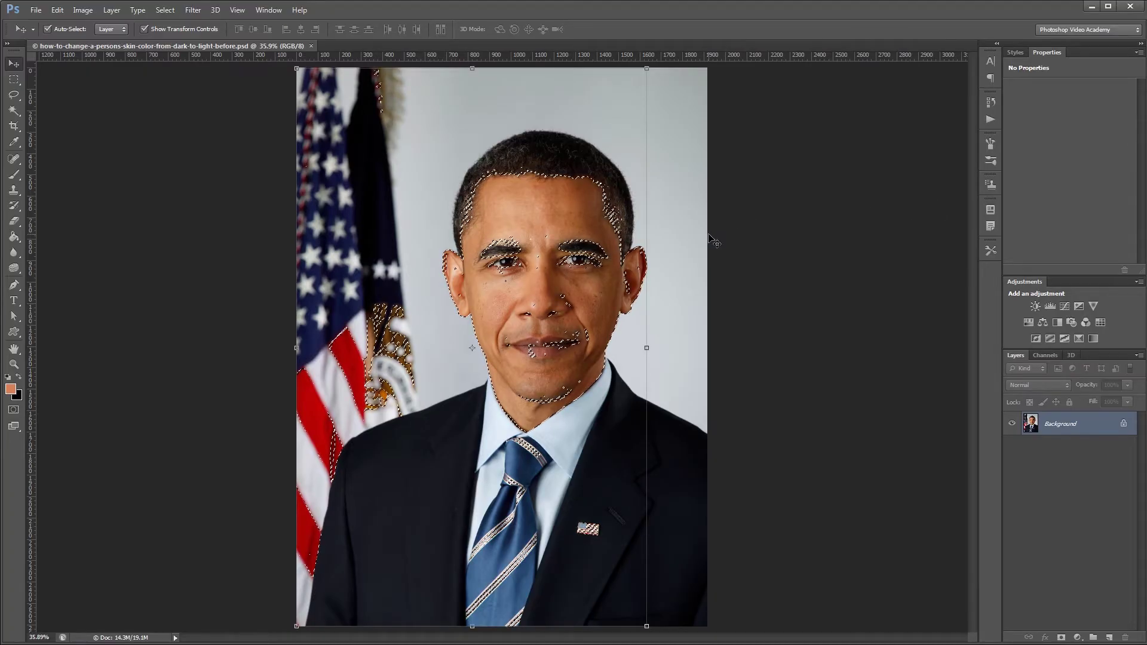
key(l)
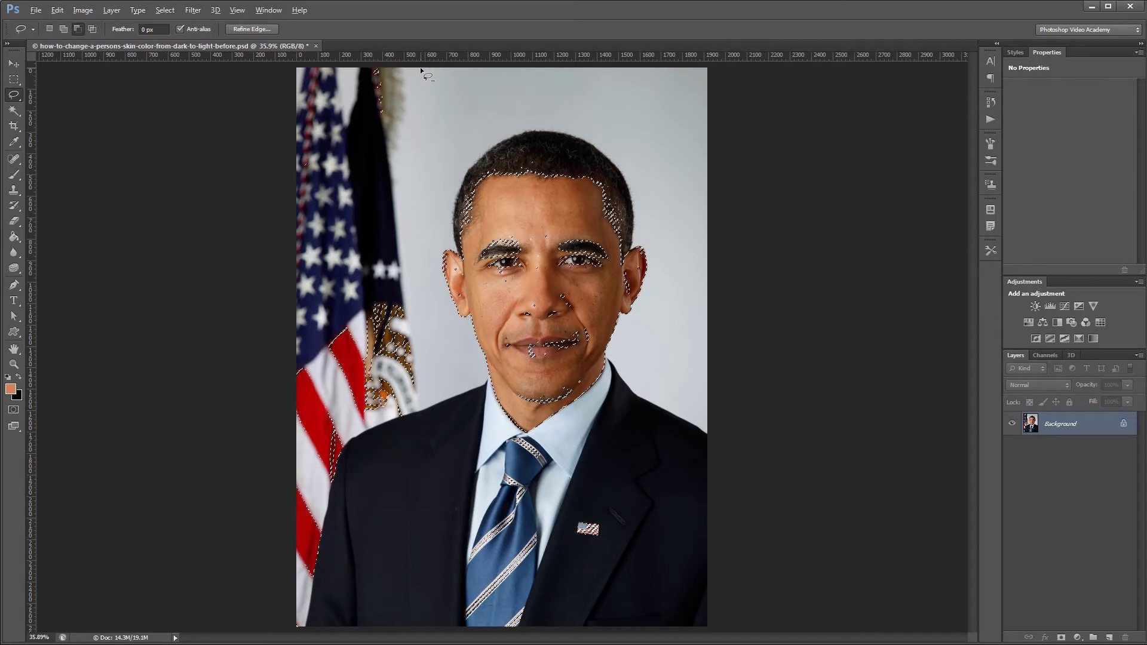
drag(421, 71, 422, 145)
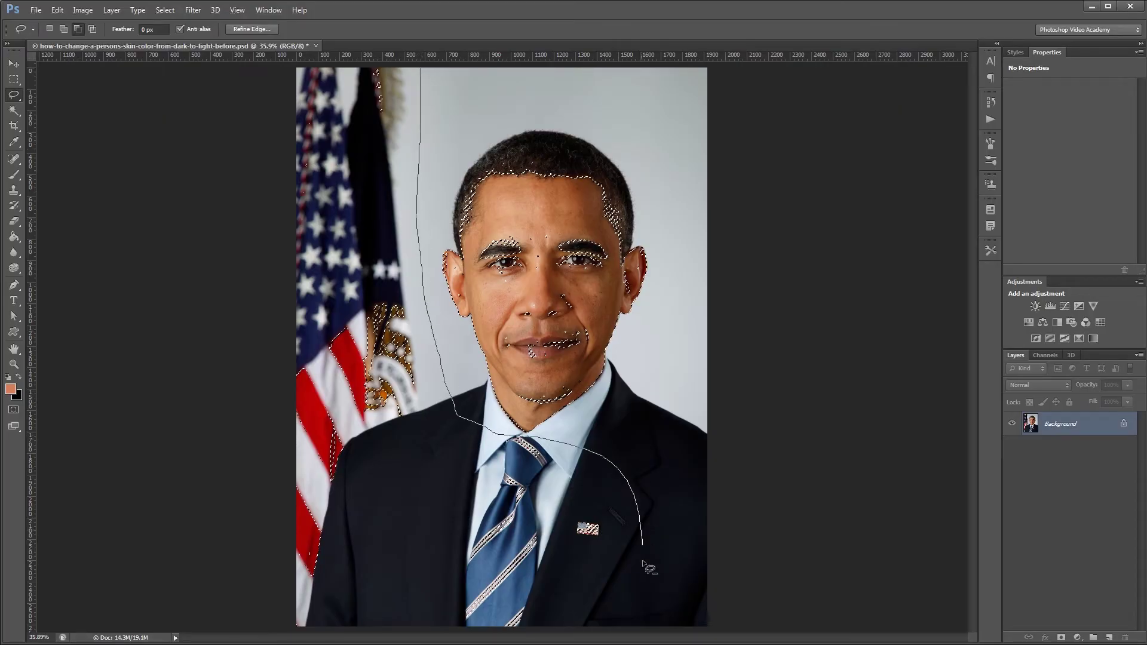
drag(232, 587, 245, 126)
drag(290, 56, 421, 69)
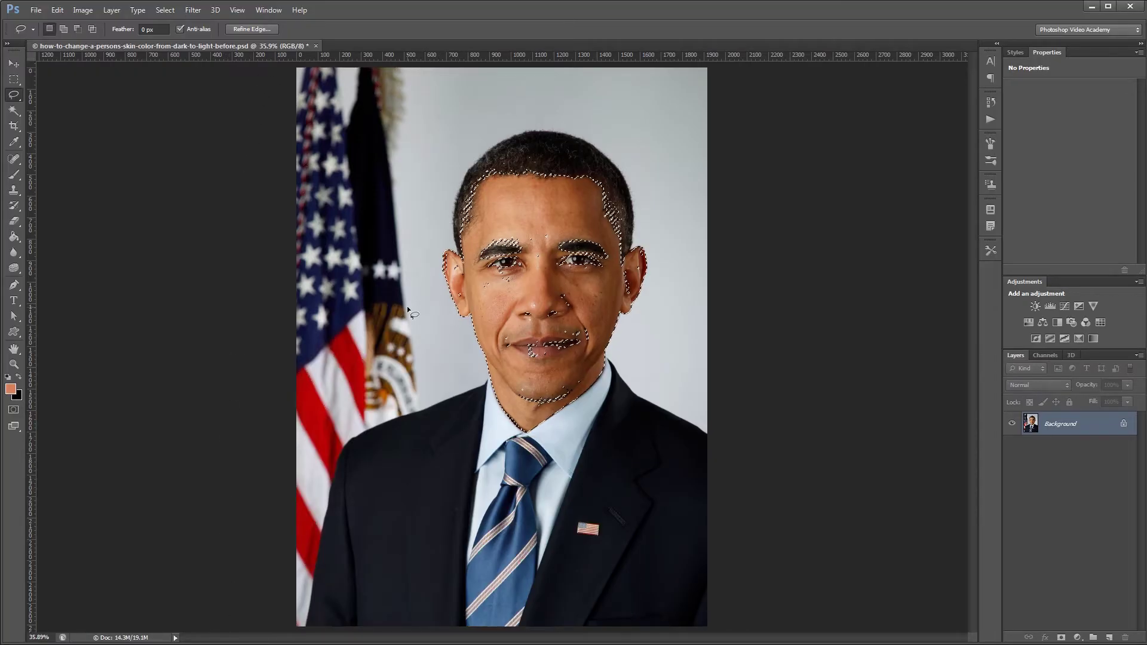
scroll(553, 402, up, 2)
scroll(556, 406, up, 5)
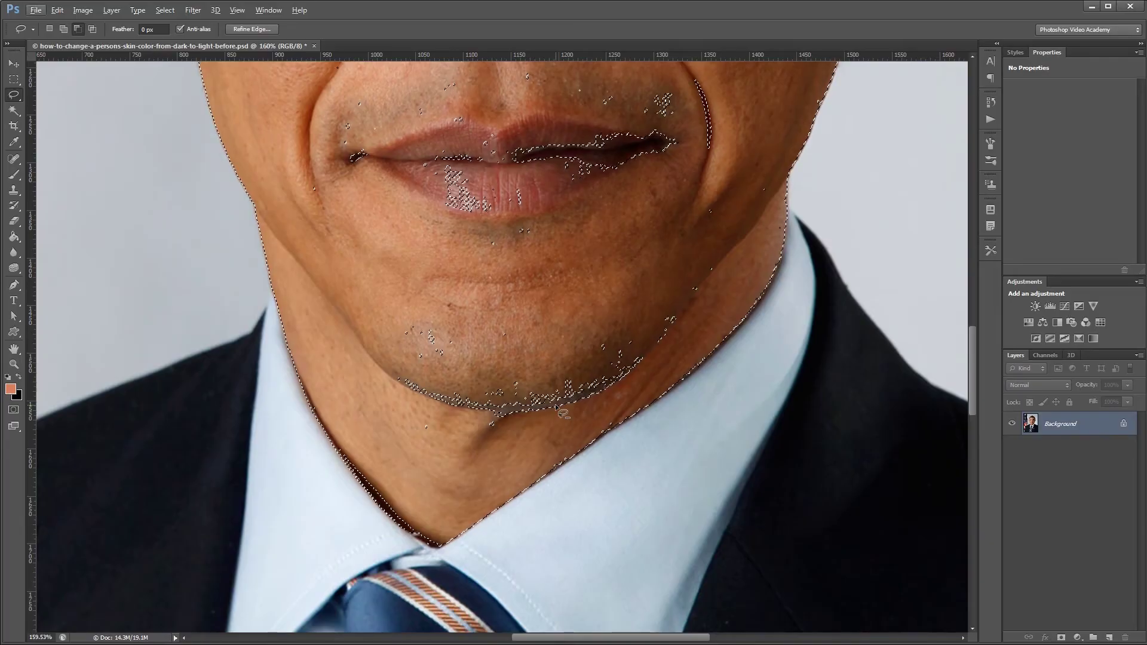
Step: Add the cheek down to the mouth corner and the area below the left eye to the selection
scroll(561, 412, down, 2)
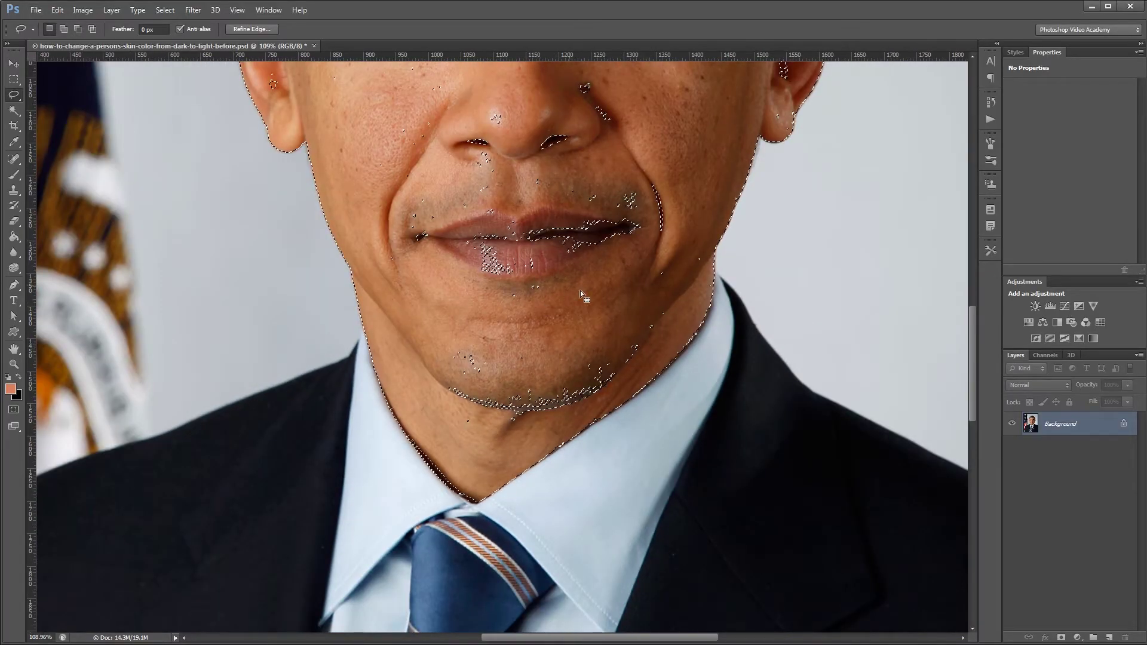
drag(604, 328, 559, 441)
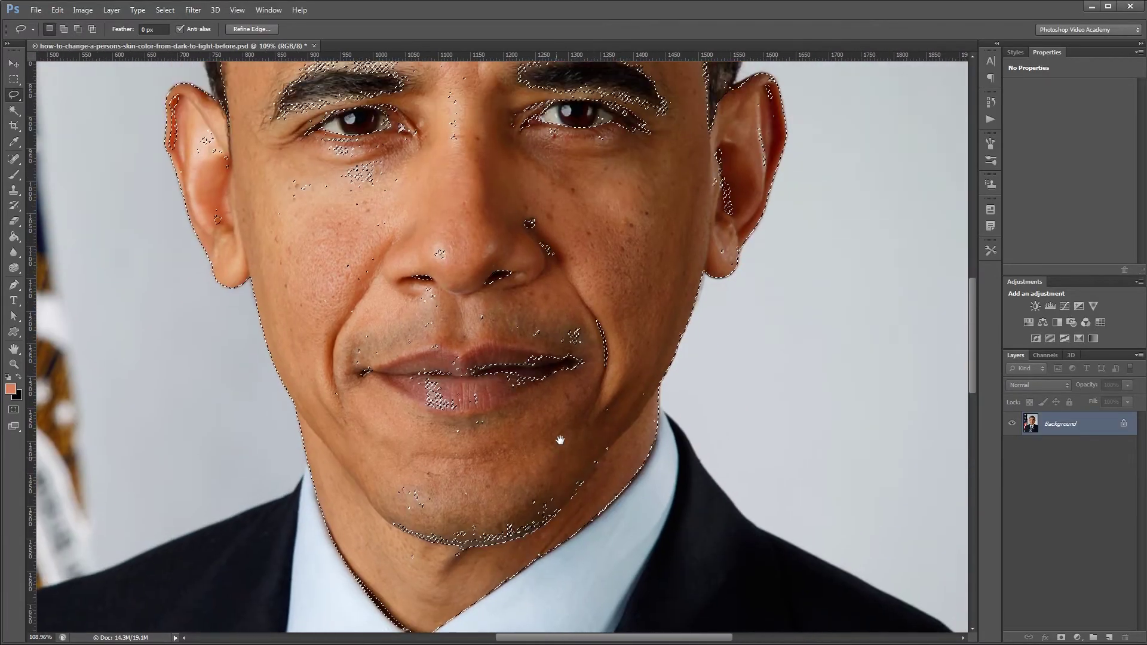
drag(543, 184, 628, 368)
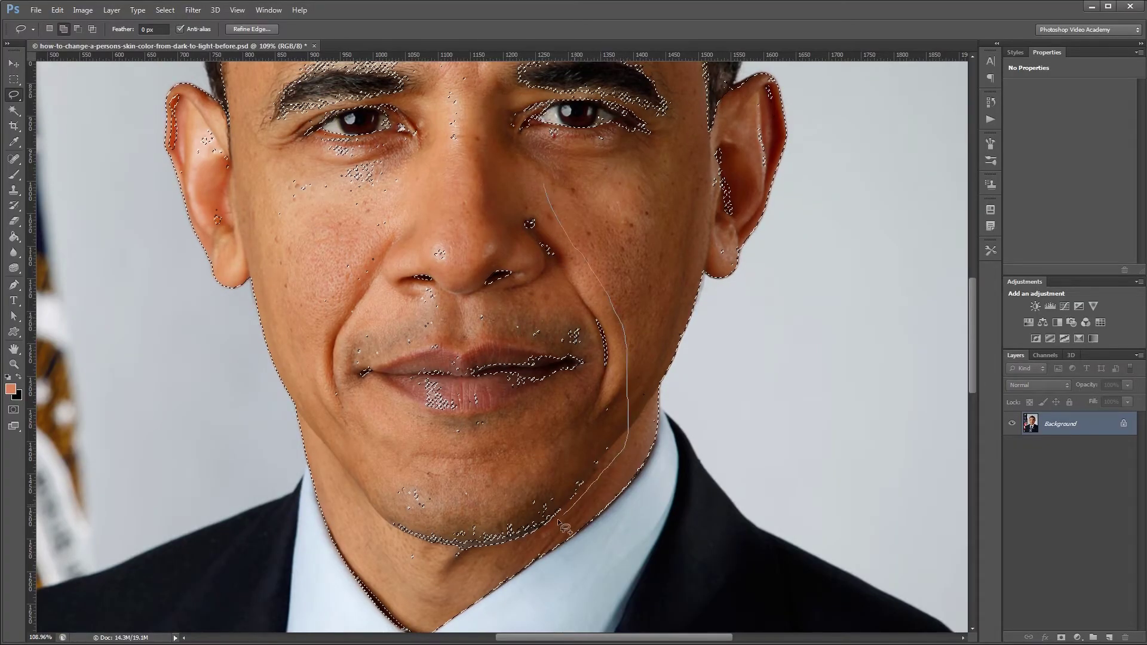
mouse_move(303, 358)
mouse_down()
mouse_move(296, 265)
mouse_move(361, 202)
mouse_move(545, 185)
mouse_up()
drag(545, 185, 610, 343)
drag(511, 332, 553, 314)
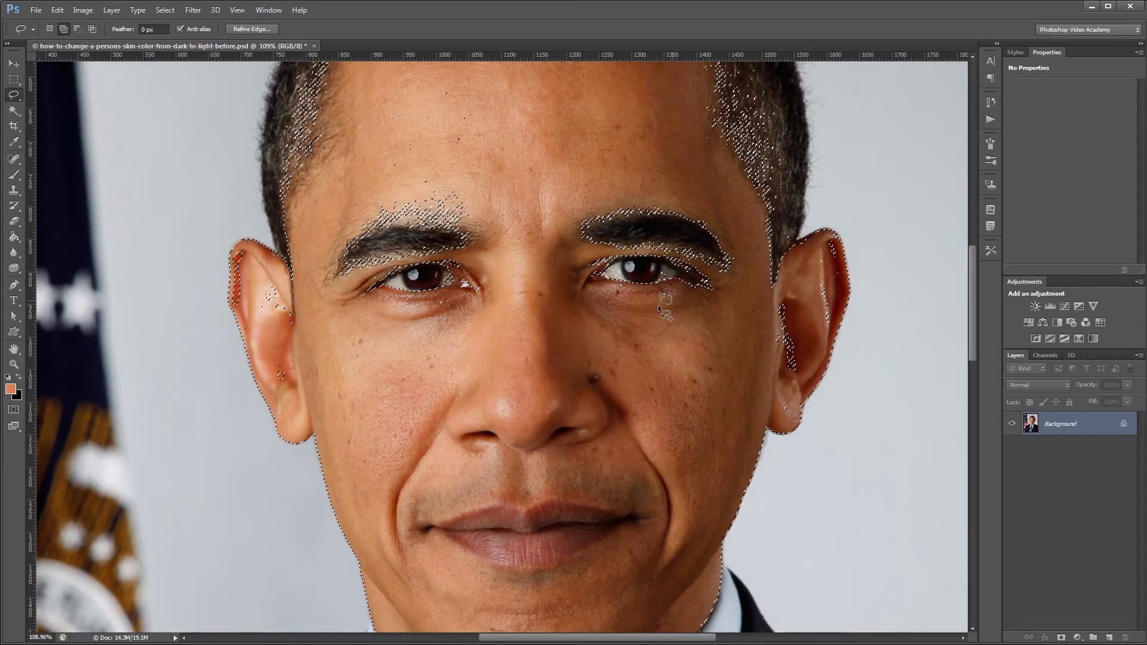
scroll(832, 384, up, 5)
drag(436, 394, 857, 393)
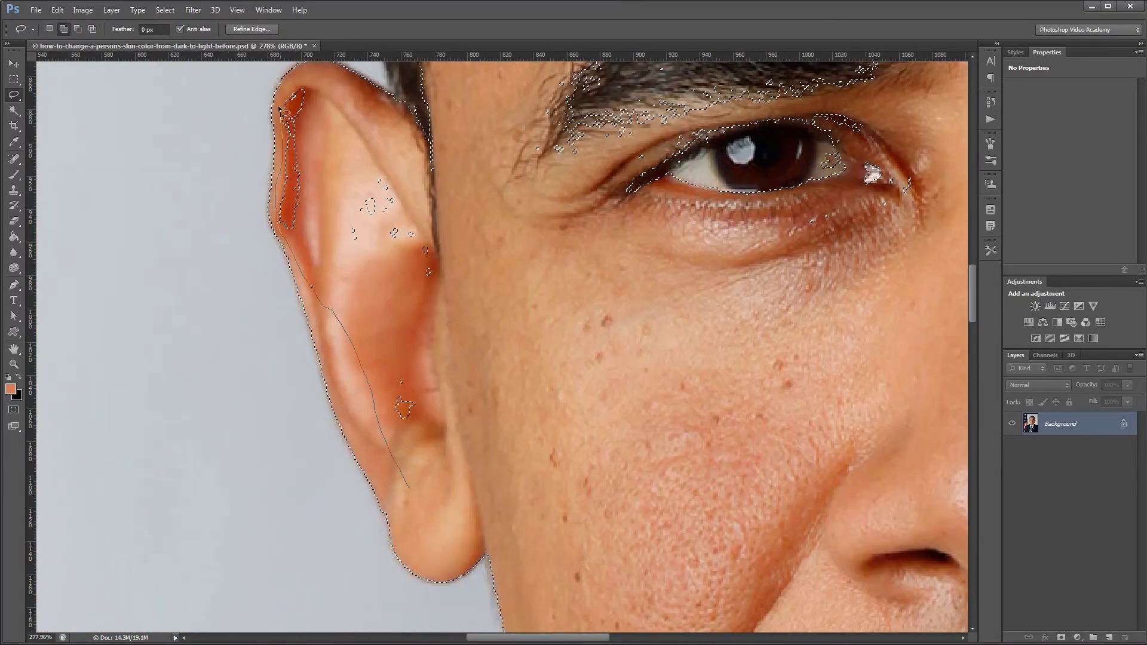
drag(346, 460, 429, 412)
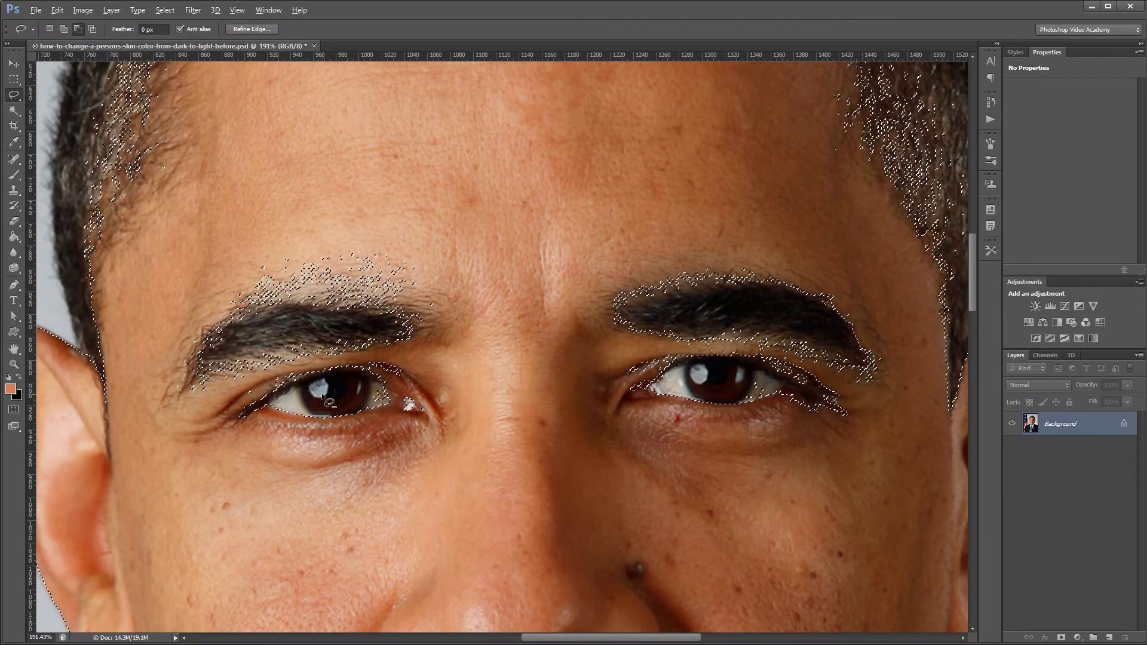
scroll(320, 396, up, 5)
Step: Subtract both eyes from the skin selection with the Lasso in Alt mode
key(alt)
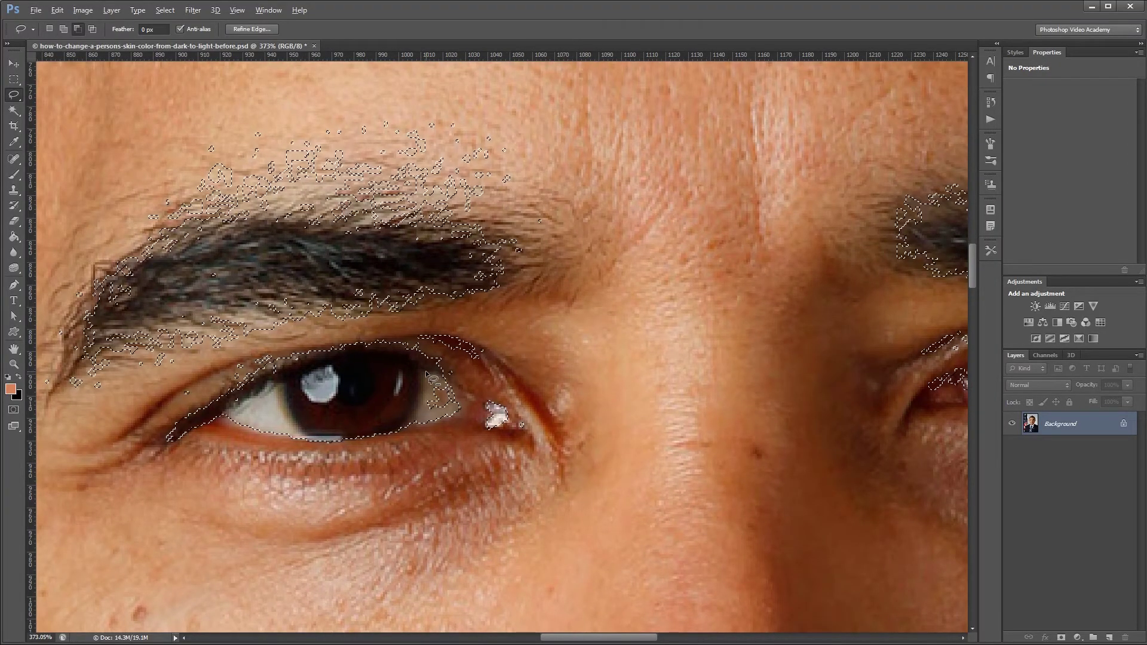
mouse_move(428, 375)
mouse_down()
mouse_move(455, 386)
mouse_move(466, 412)
mouse_move(430, 426)
mouse_move(398, 406)
mouse_move(417, 379)
mouse_up()
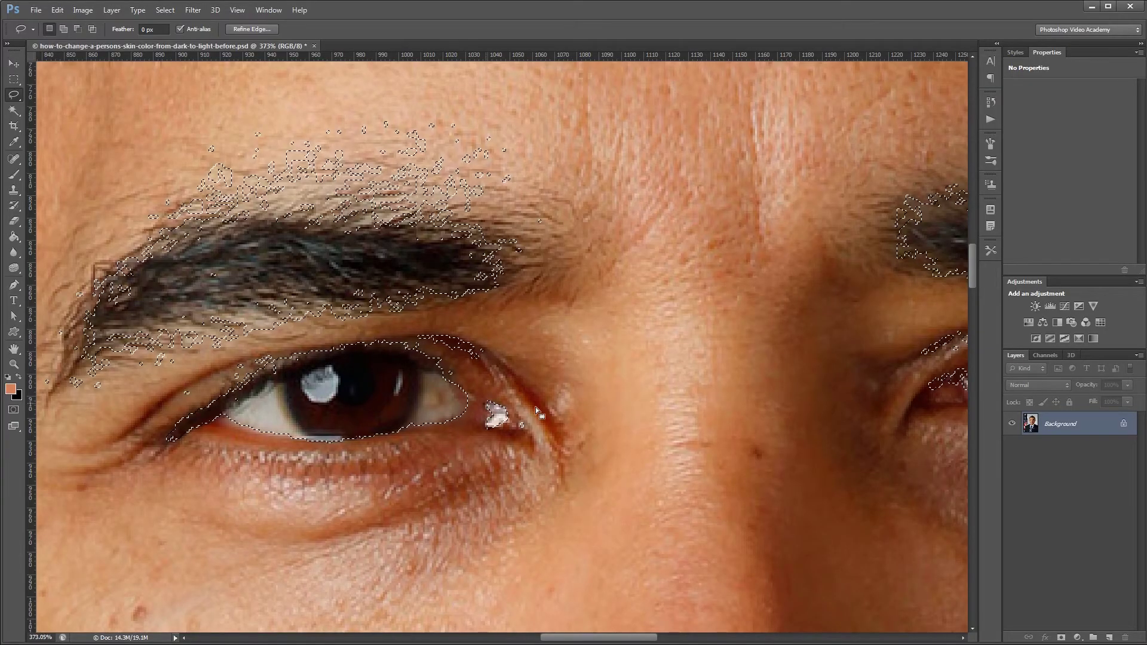
drag(662, 420, 236, 390)
key(alt)
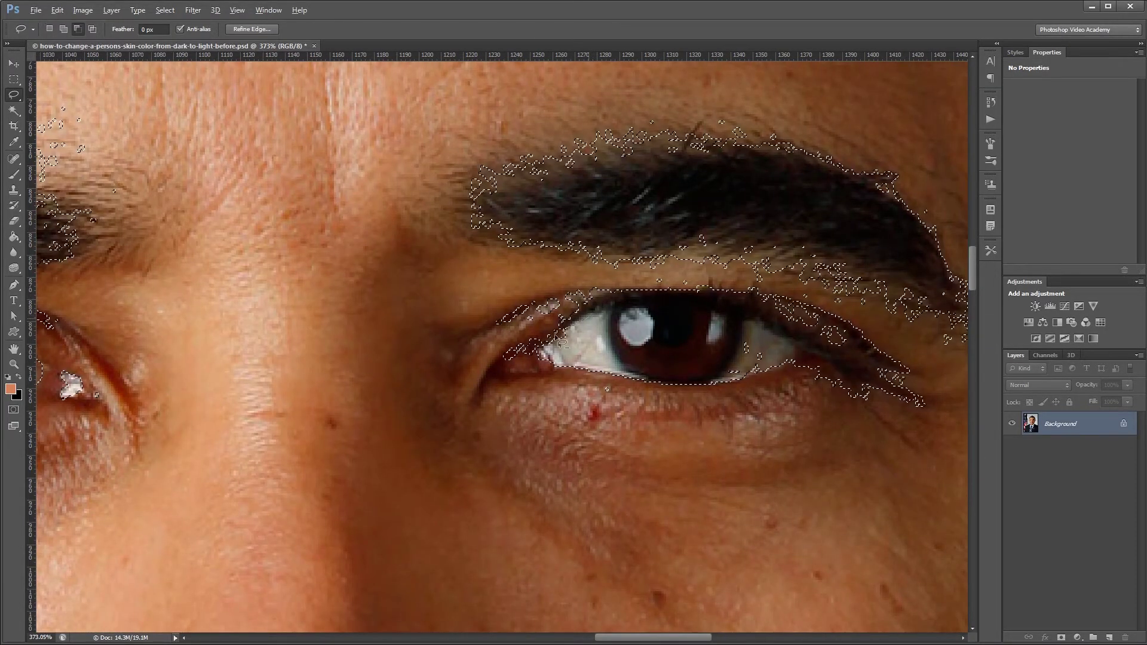
mouse_move(555, 363)
mouse_down()
mouse_move(715, 369)
mouse_move(743, 345)
mouse_up()
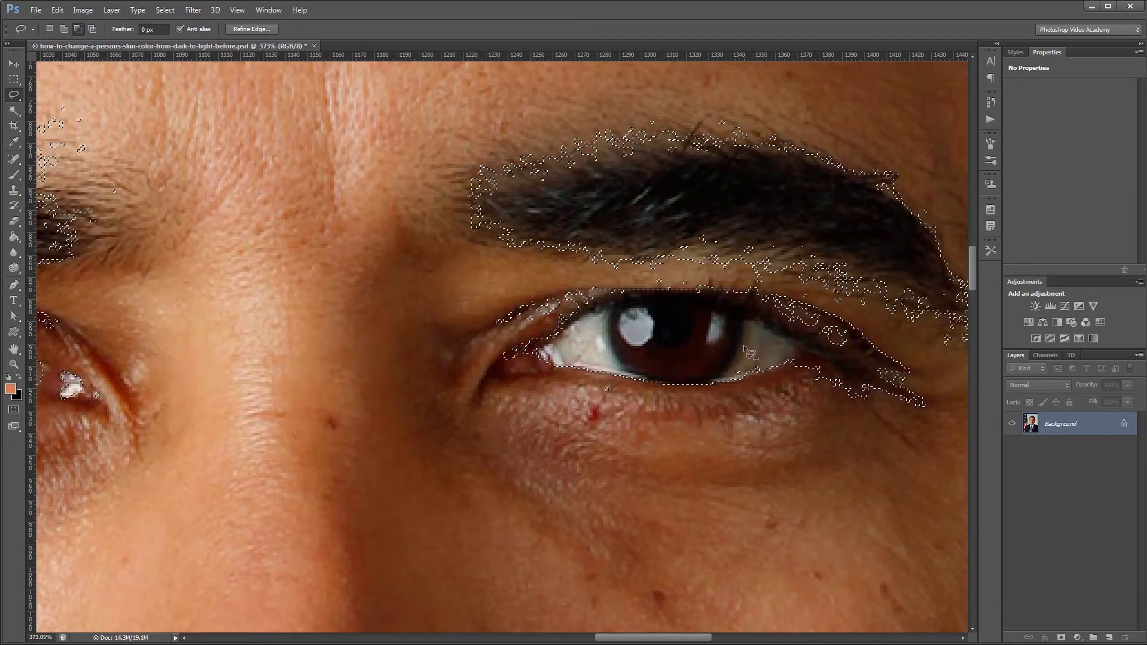
drag(827, 394, 647, 392)
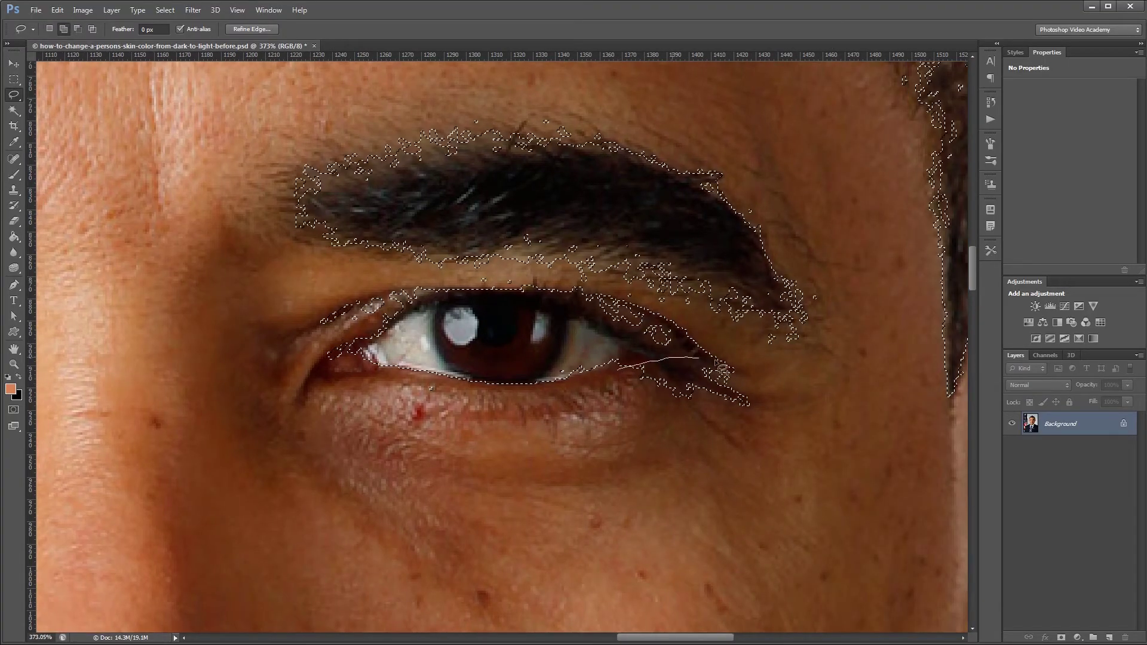
drag(120, 430, 318, 416)
key(ctrl+0)
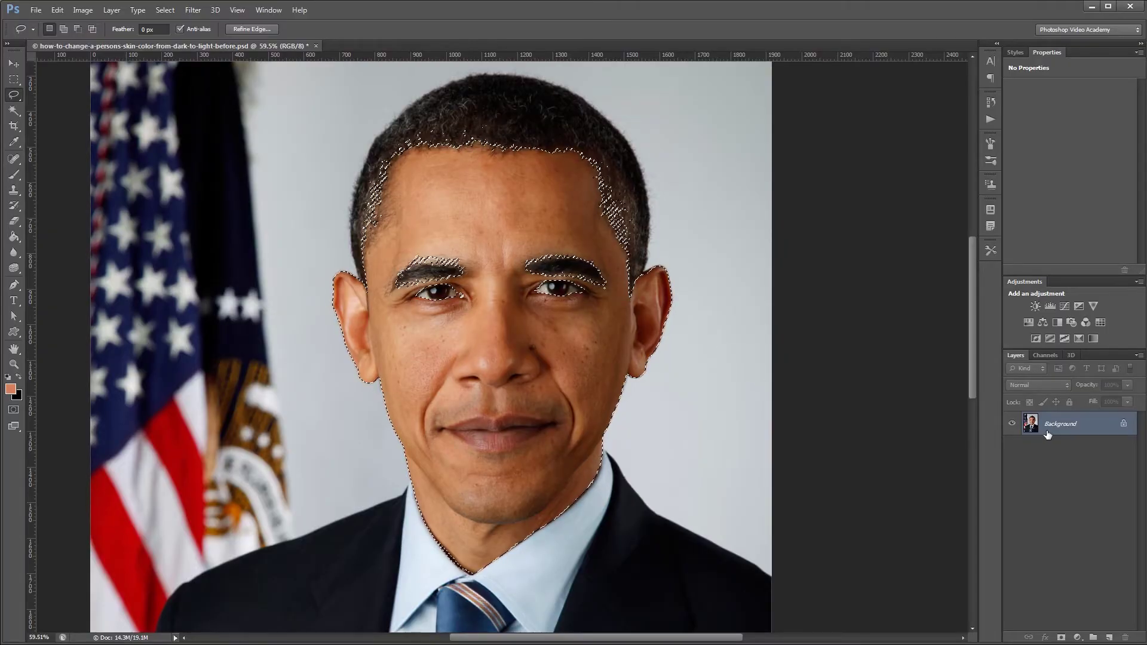
Step: Duplicate the Background layer as a new layer named 'Skin Mask'
right_click(1079, 425)
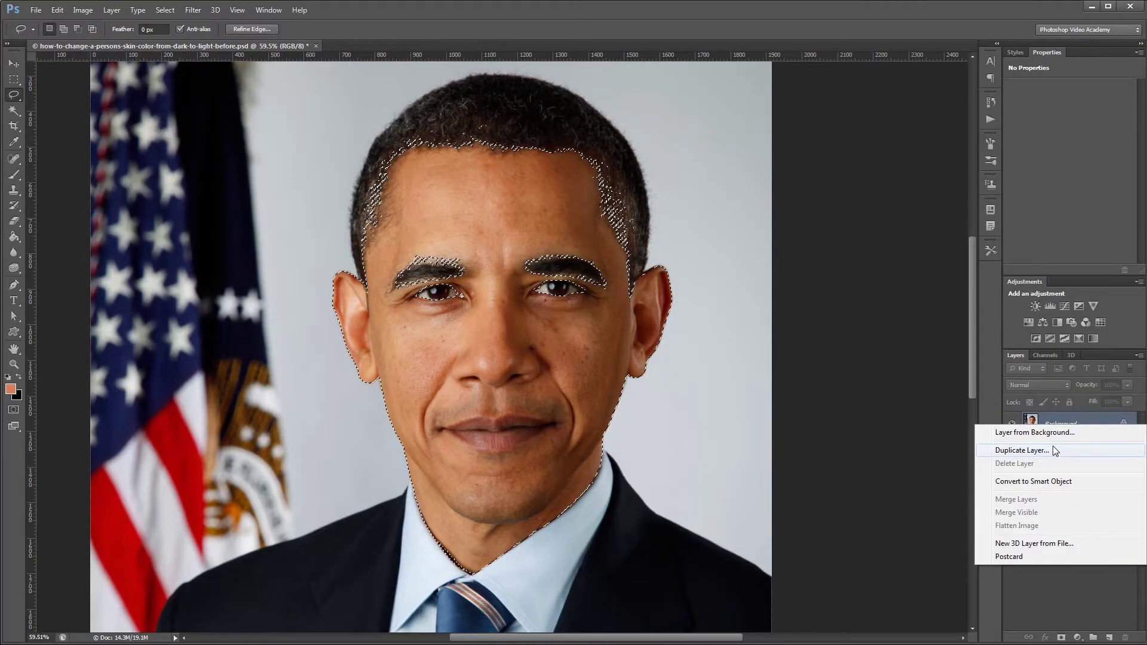
click(1053, 446)
text(Skin Mask)
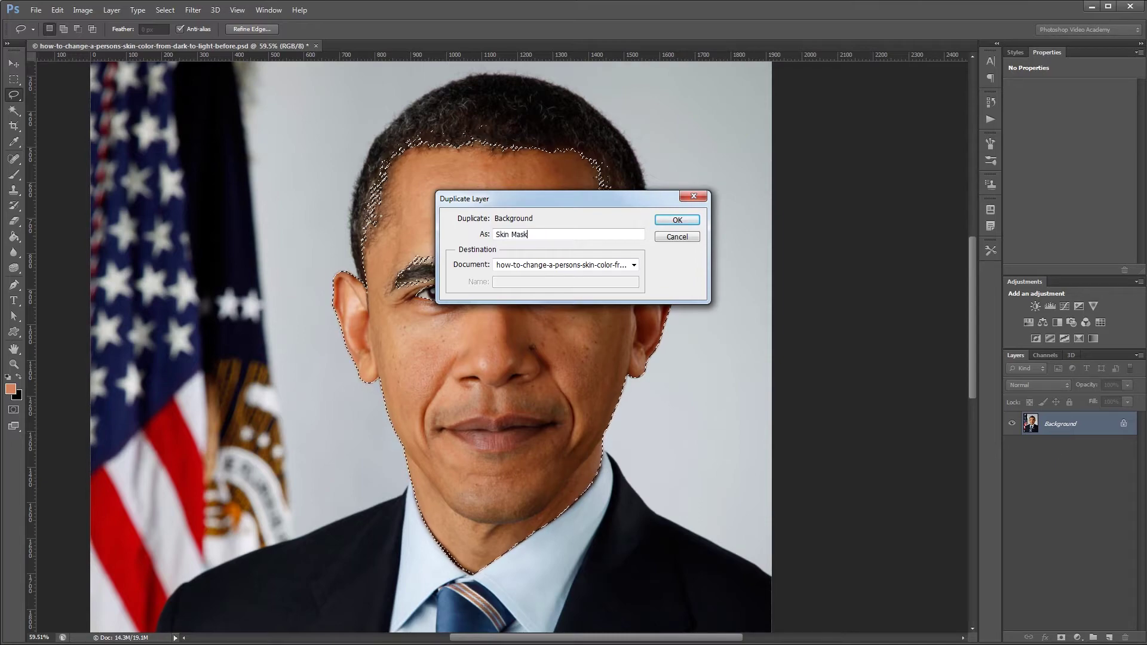
key(Return)
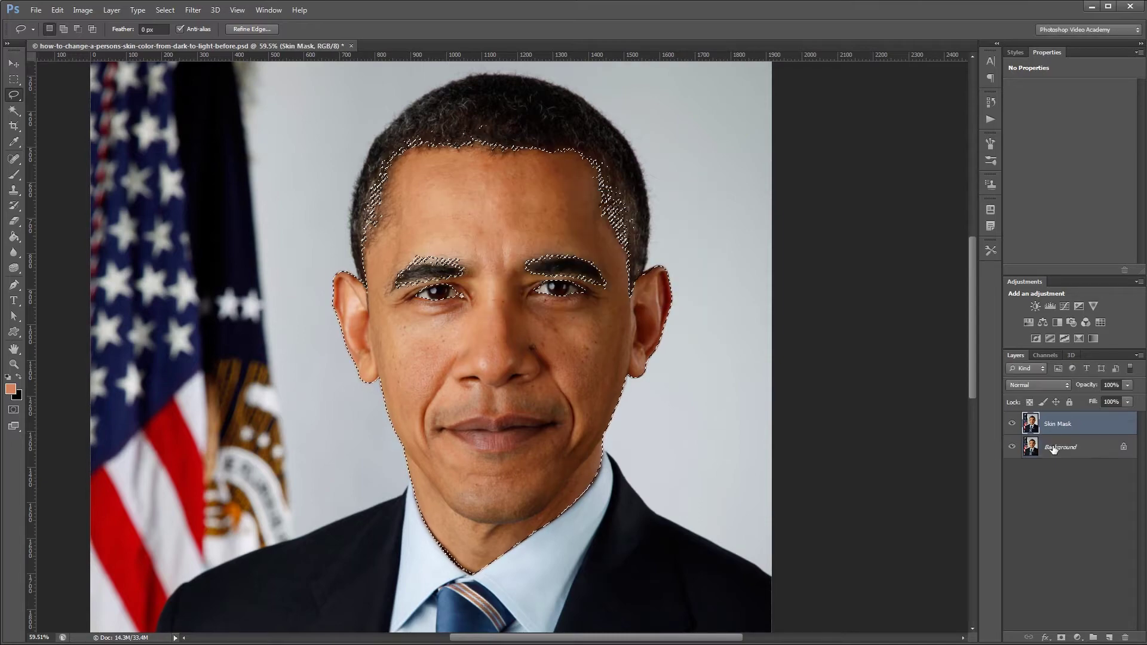
Step: Refine the selection edges with Smooth set to 5
right_click(521, 274)
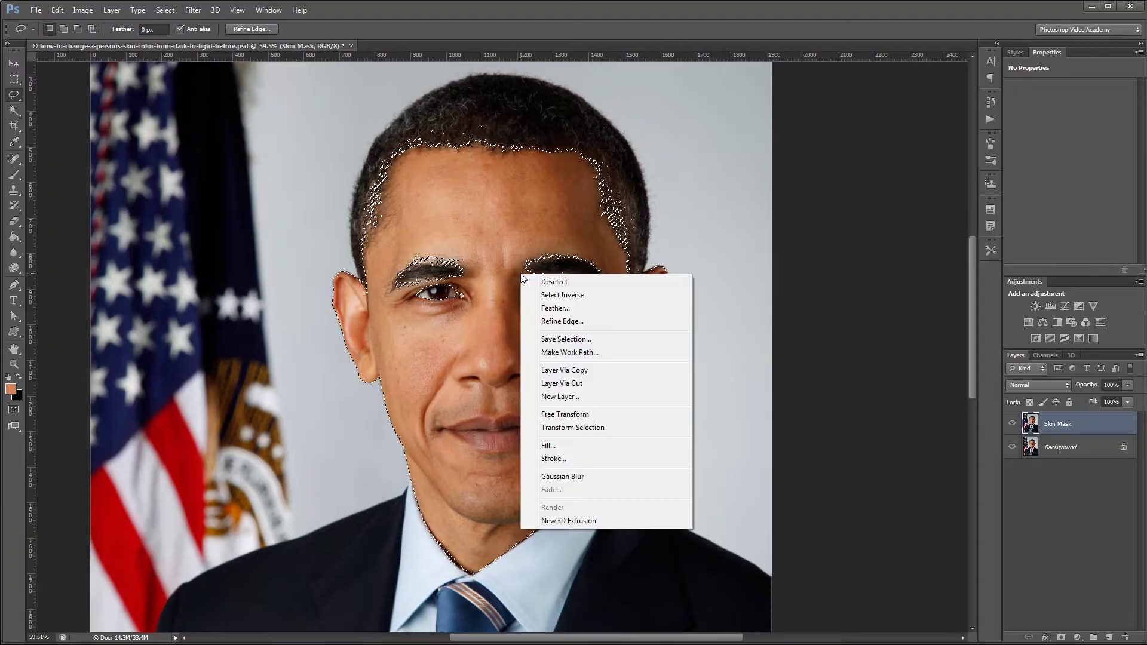
click(567, 323)
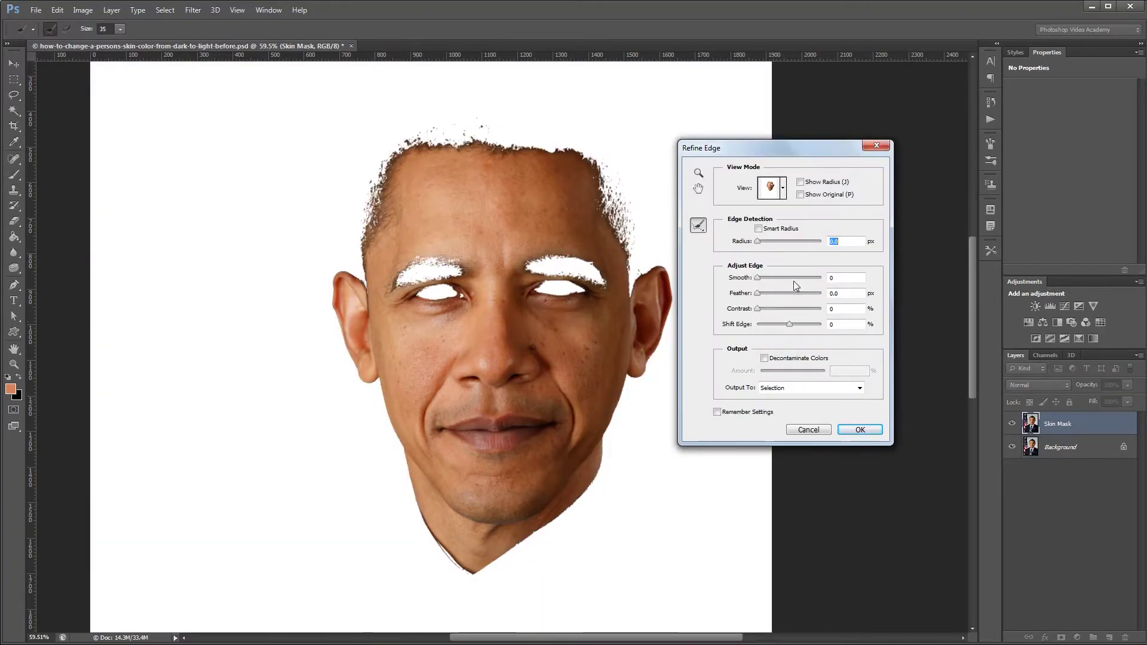
click(860, 278)
key(Up)
key(Up)
key(Up)
key(Up)
key(Up)
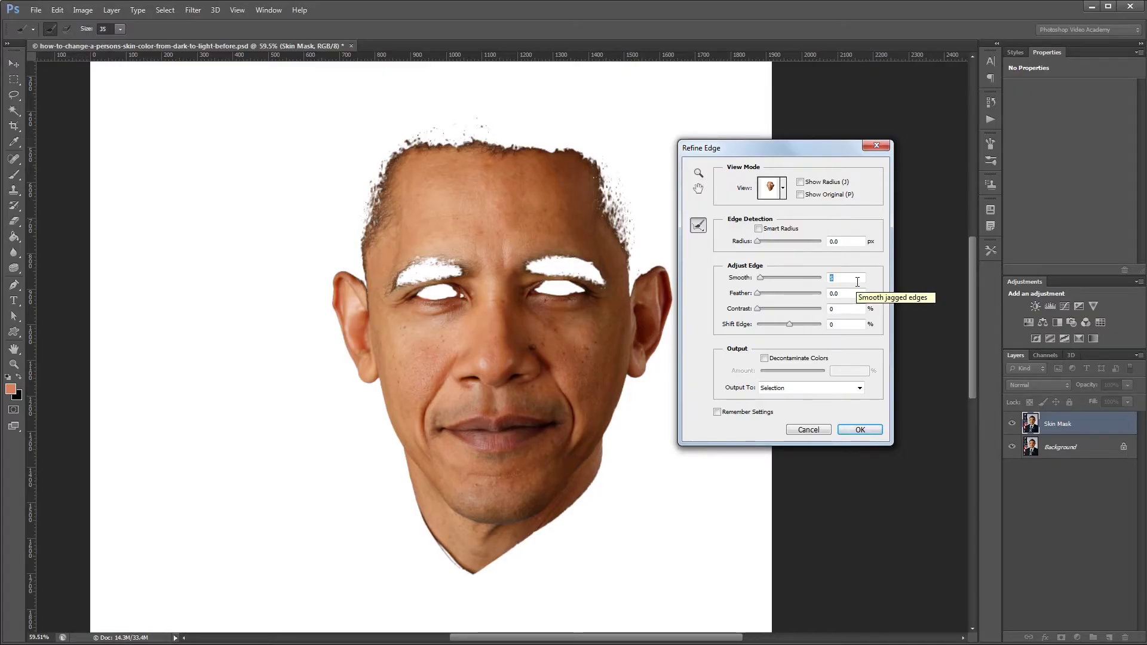
click(859, 431)
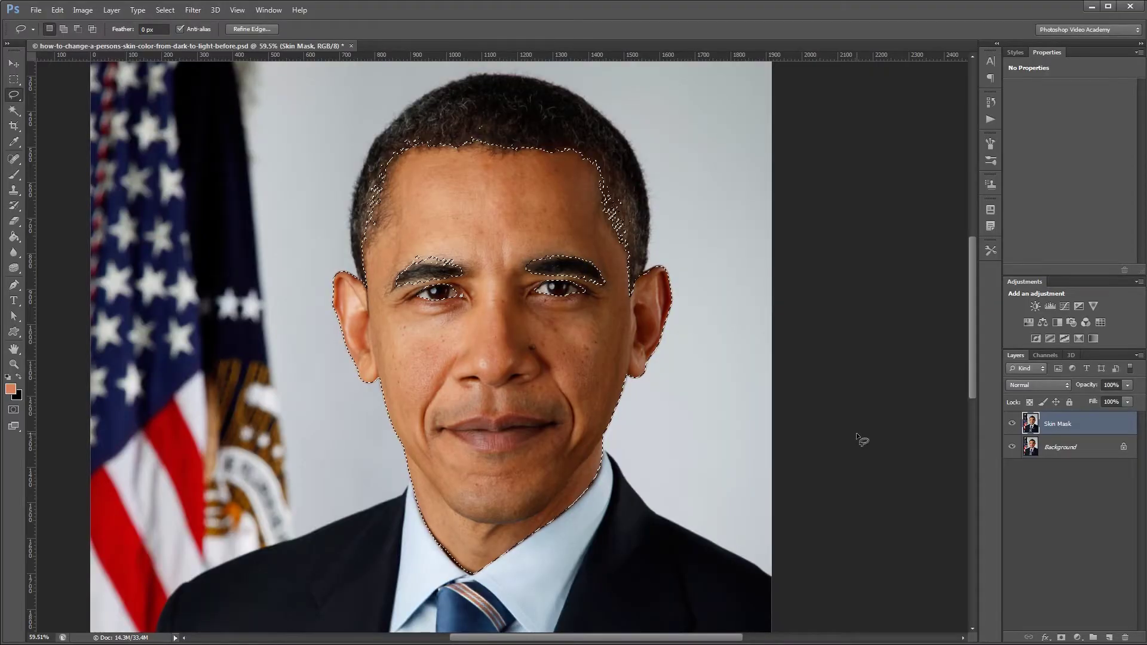
Step: Add a layer mask to Skin Mask from the selection and check it by toggling Background
click(1062, 638)
click(1012, 447)
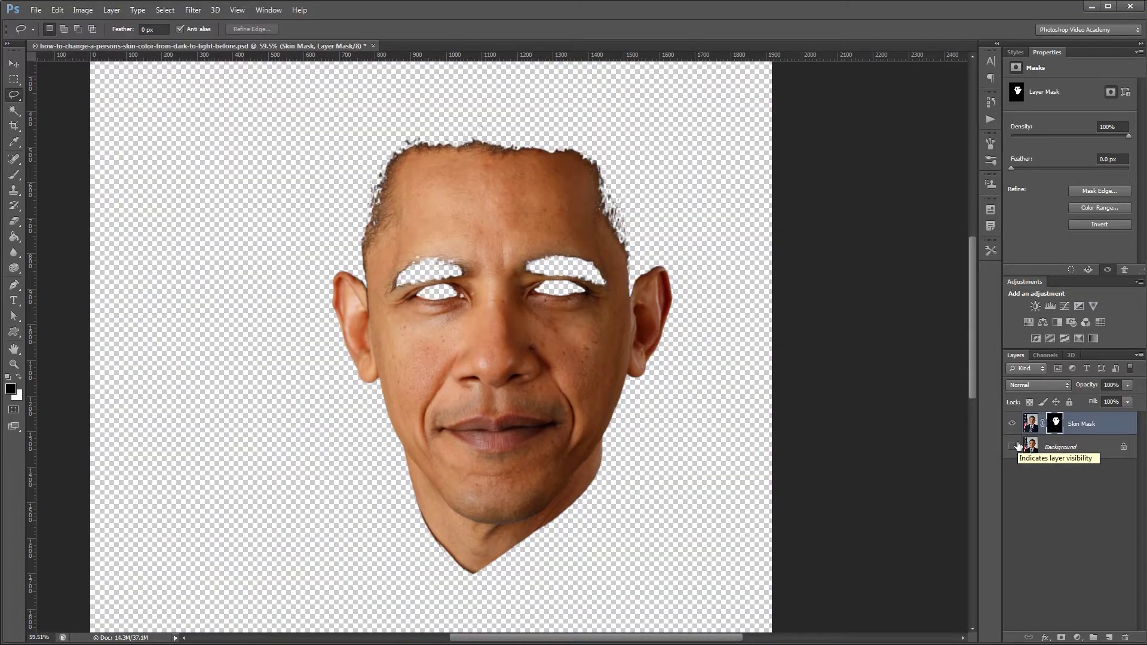
click(1012, 447)
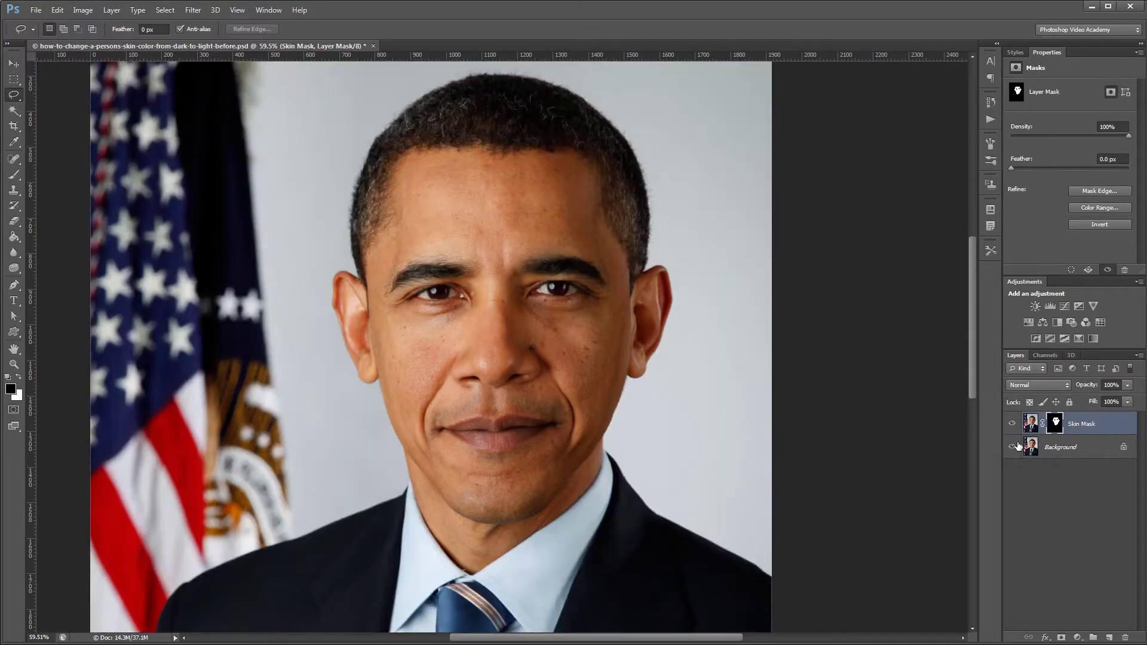
Step: Add a Levels layer with midtone 1.76 and white input 226, clipped to Skin Mask
click(1051, 309)
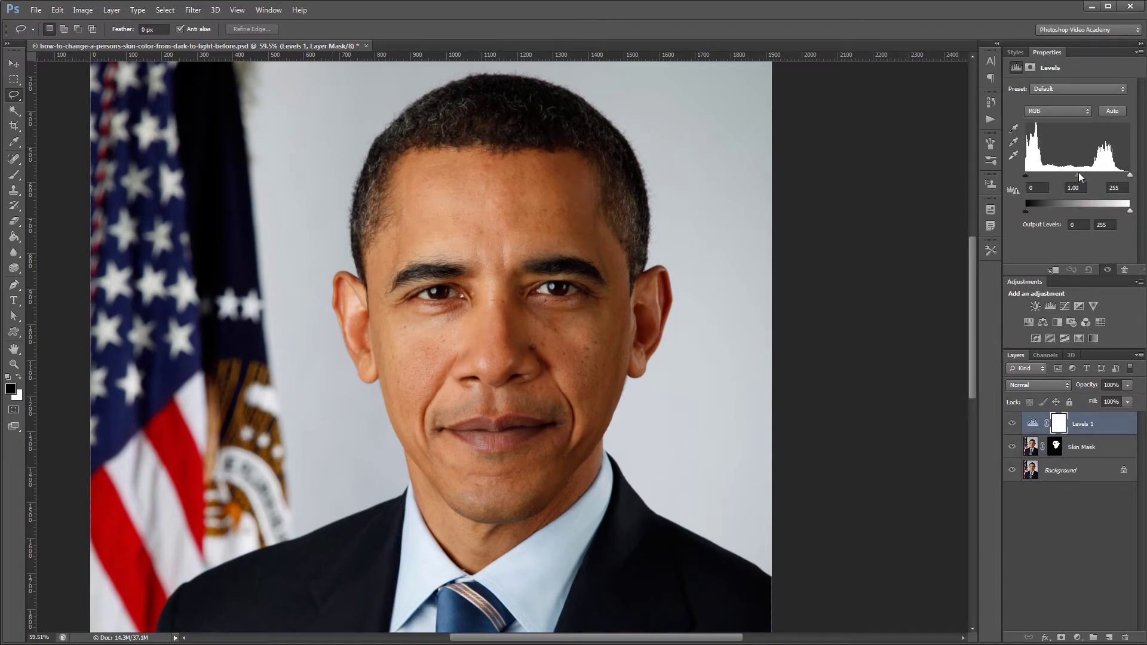
drag(1076, 179, 1058, 187)
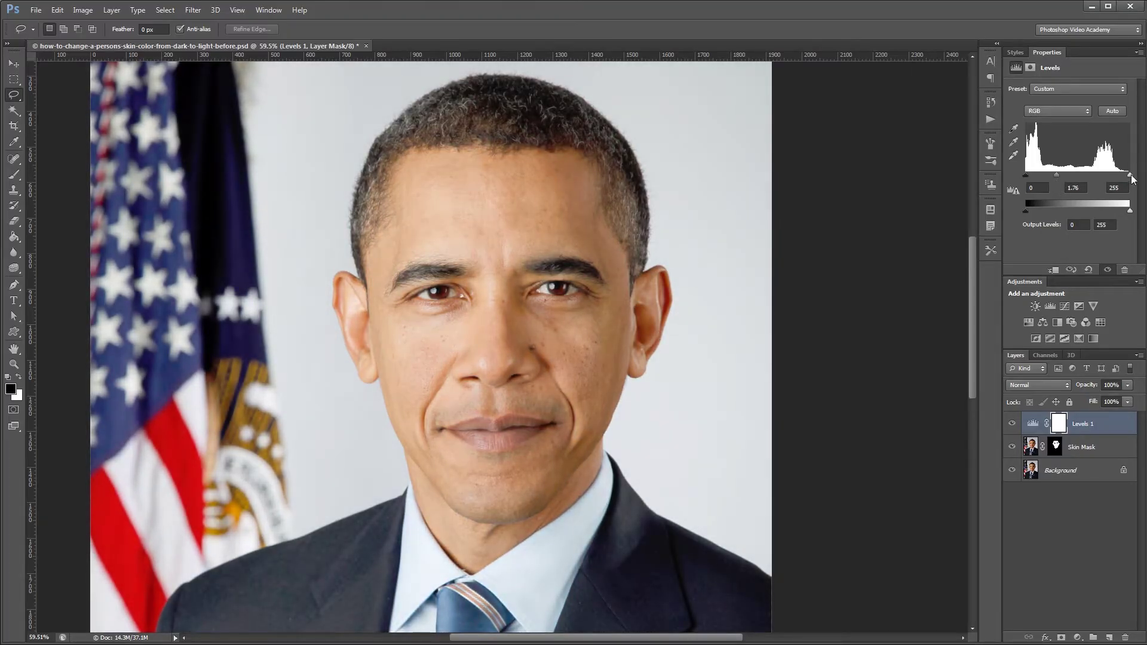
drag(1131, 177, 1120, 184)
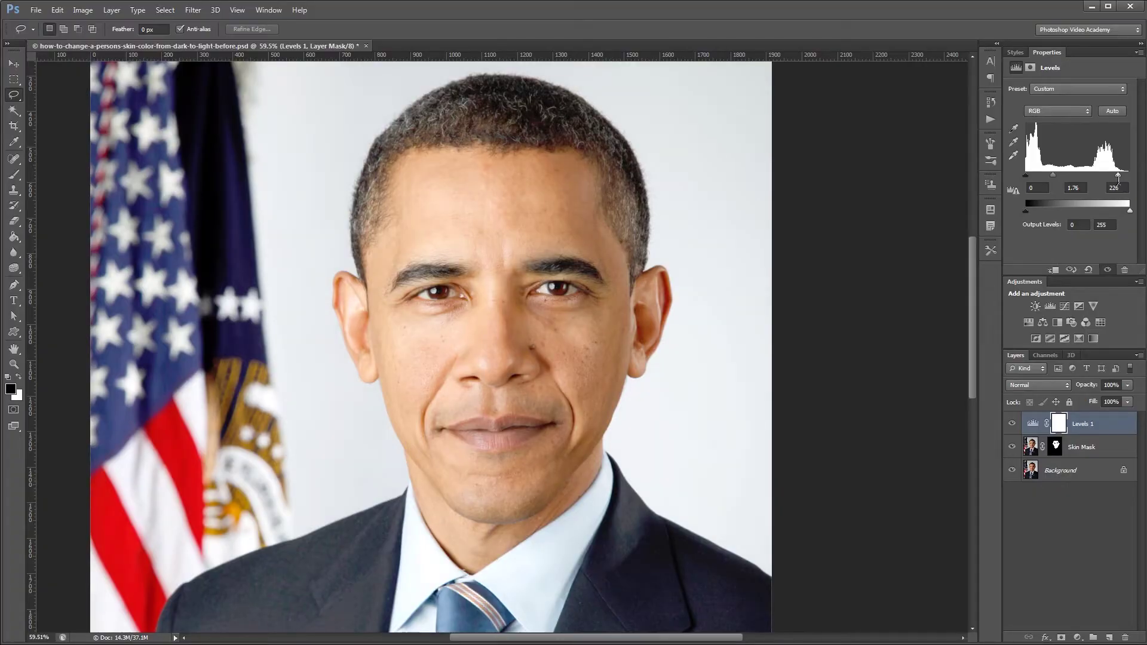
scroll(898, 204, down, 2)
scroll(436, 273, up, 1)
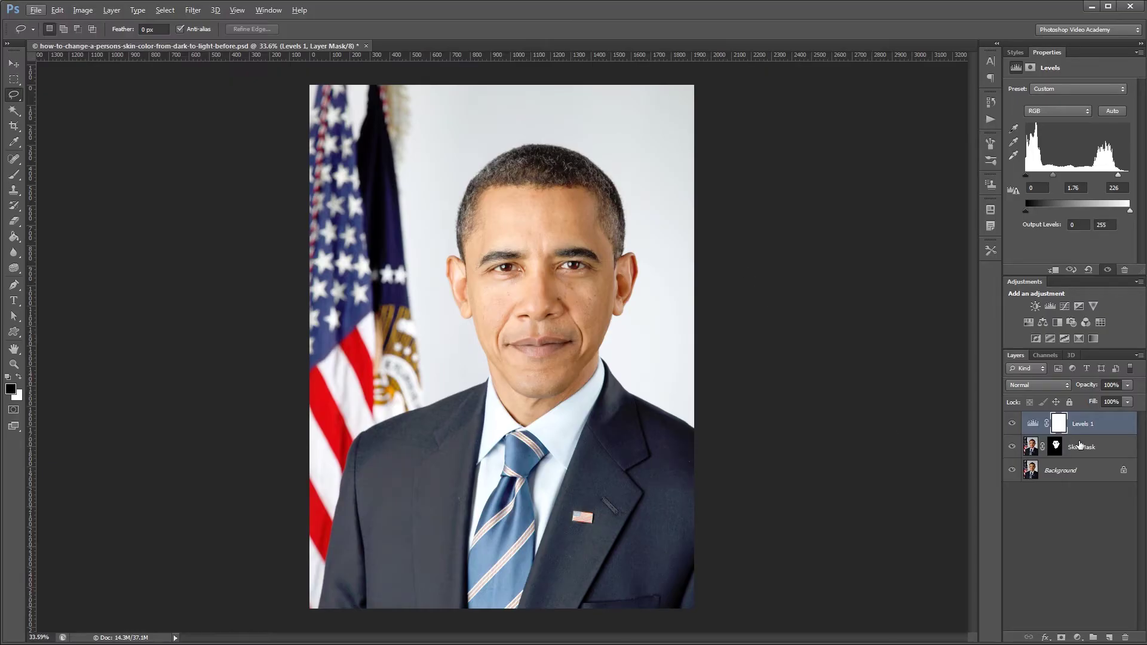
right_click(1107, 426)
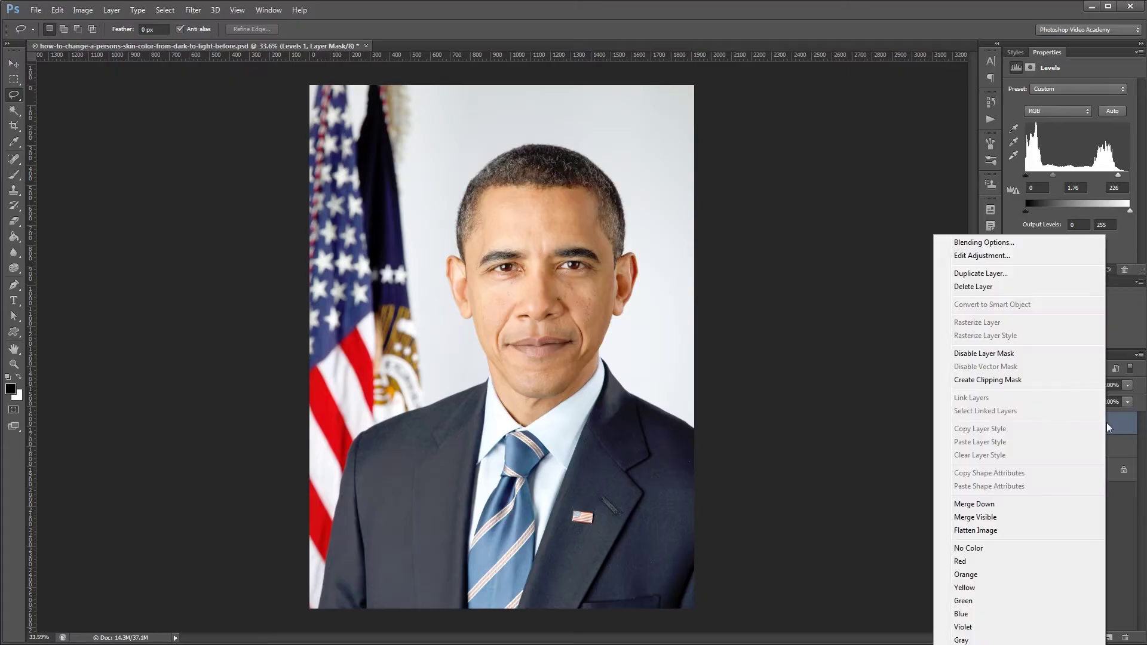
click(981, 381)
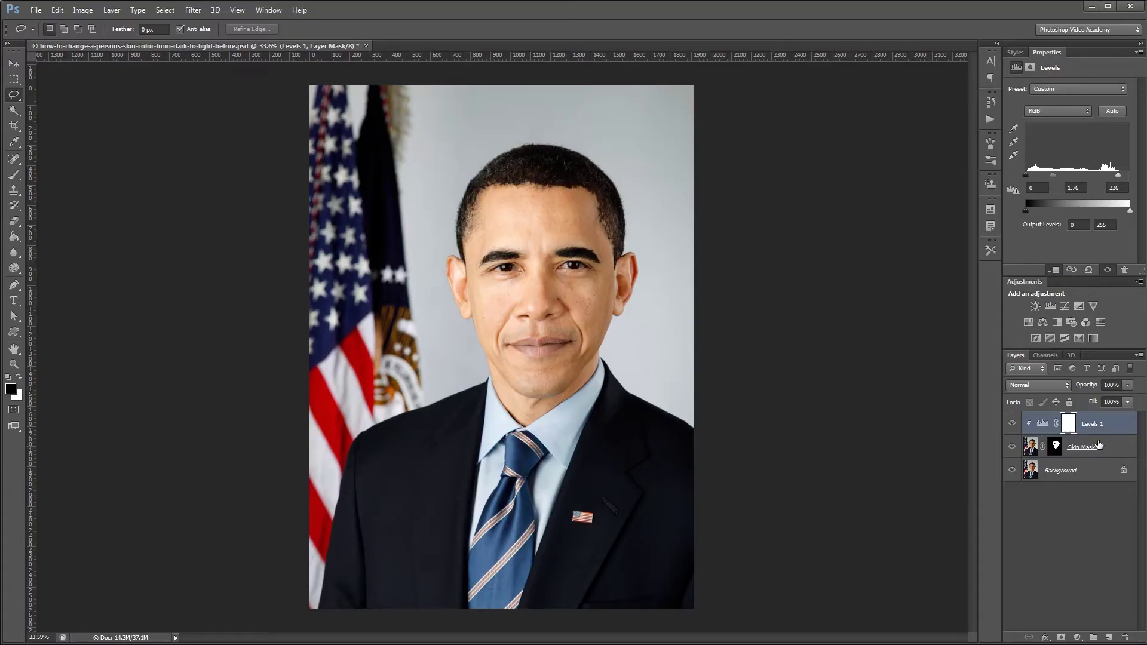
Step: Add a Curves layer with two points lowering the bright tones (221 to 203), clipped above Levels 1
click(1065, 306)
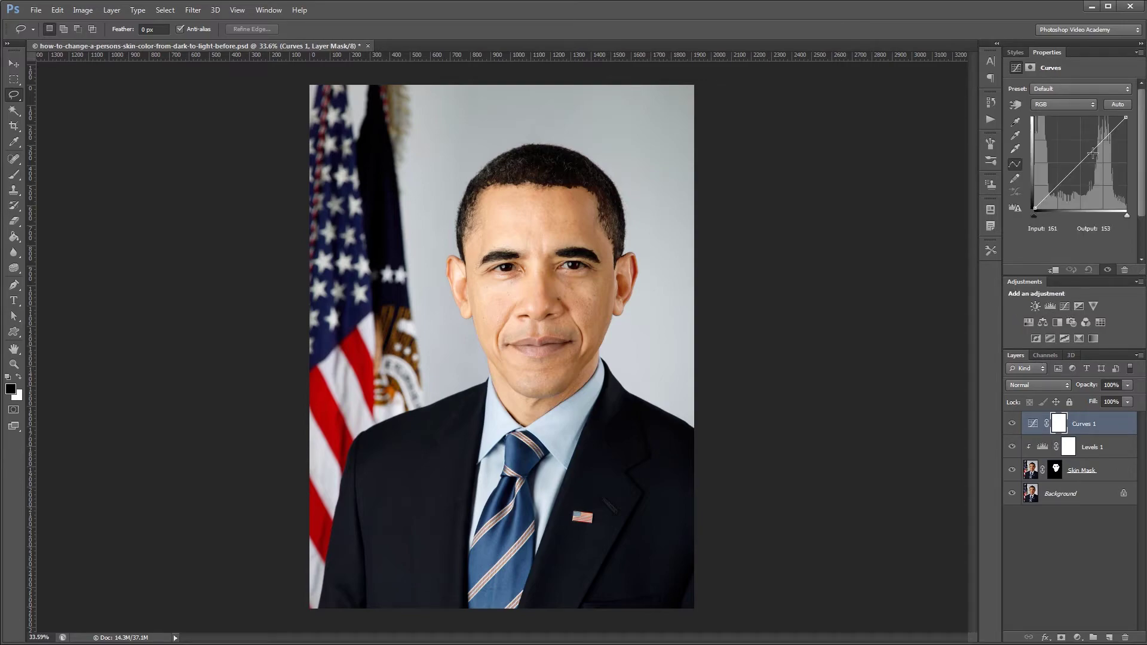
drag(1100, 144, 1100, 150)
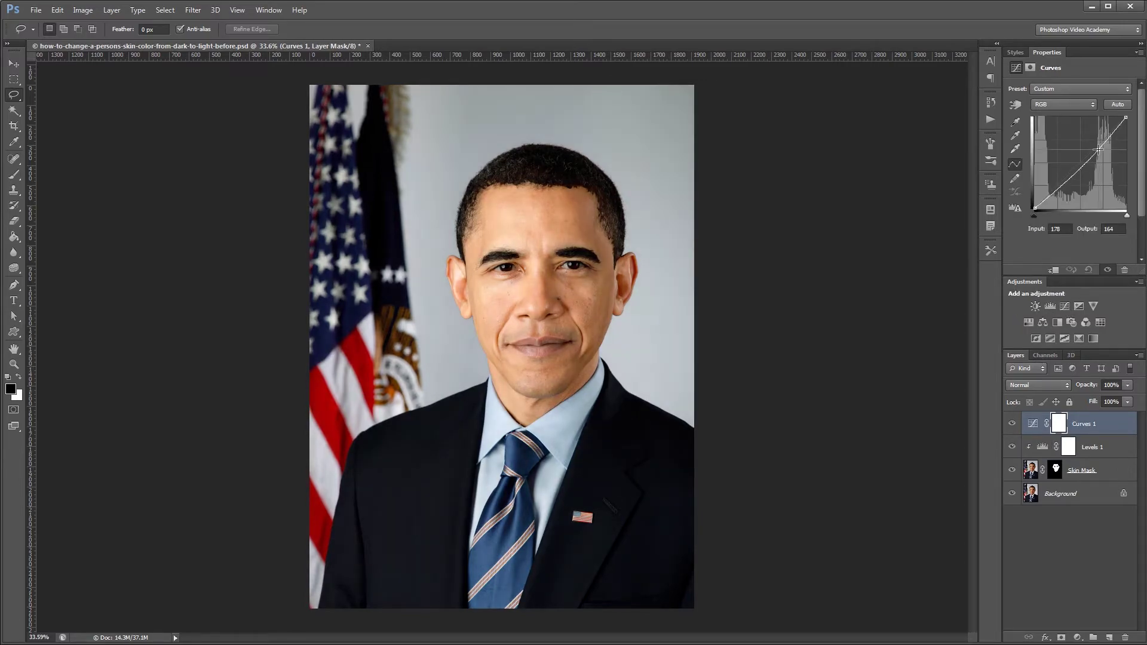
drag(1115, 130, 1114, 135)
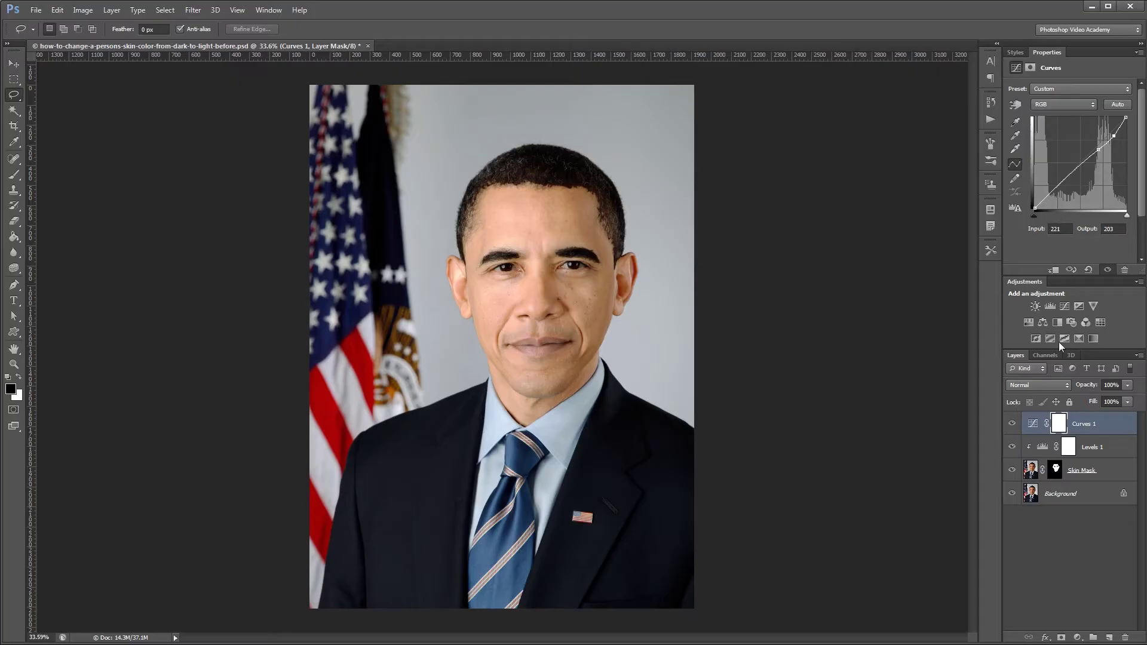
right_click(1104, 429)
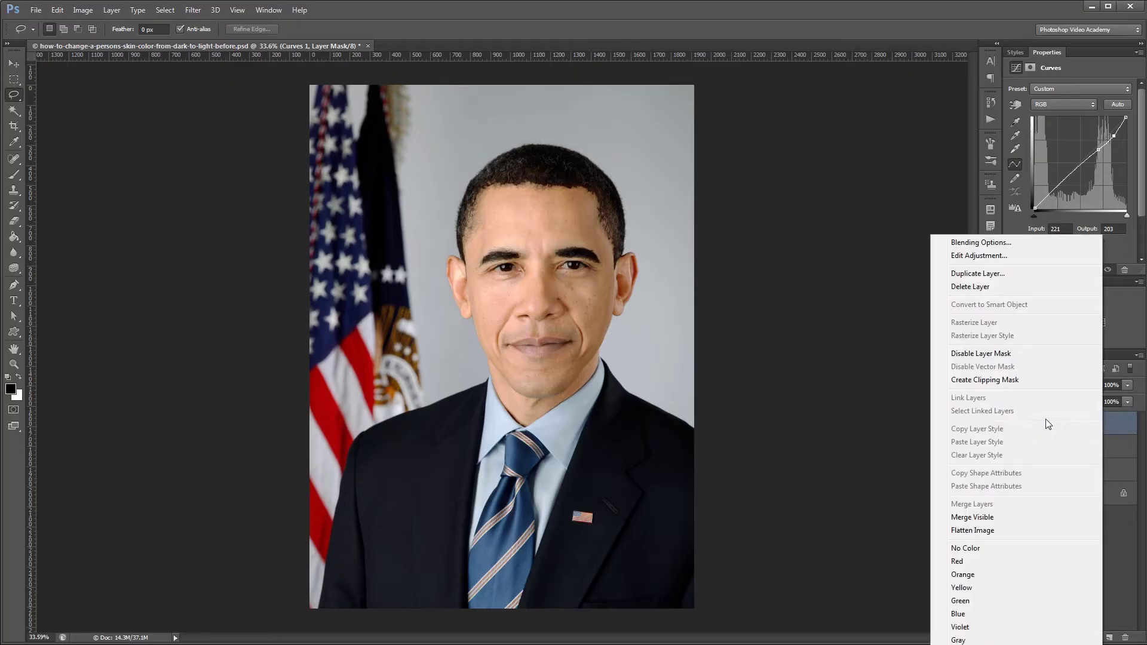
click(1008, 381)
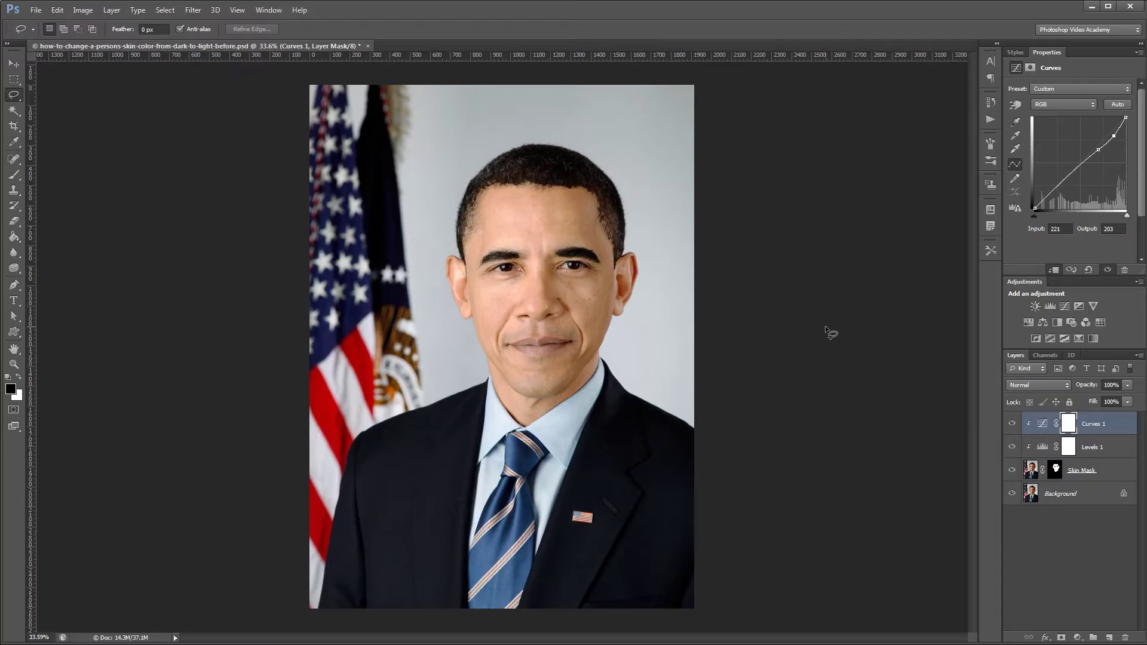
Step: Add a Hue/Saturation layer with Saturation at -11, clipped into the skin layers
click(1027, 323)
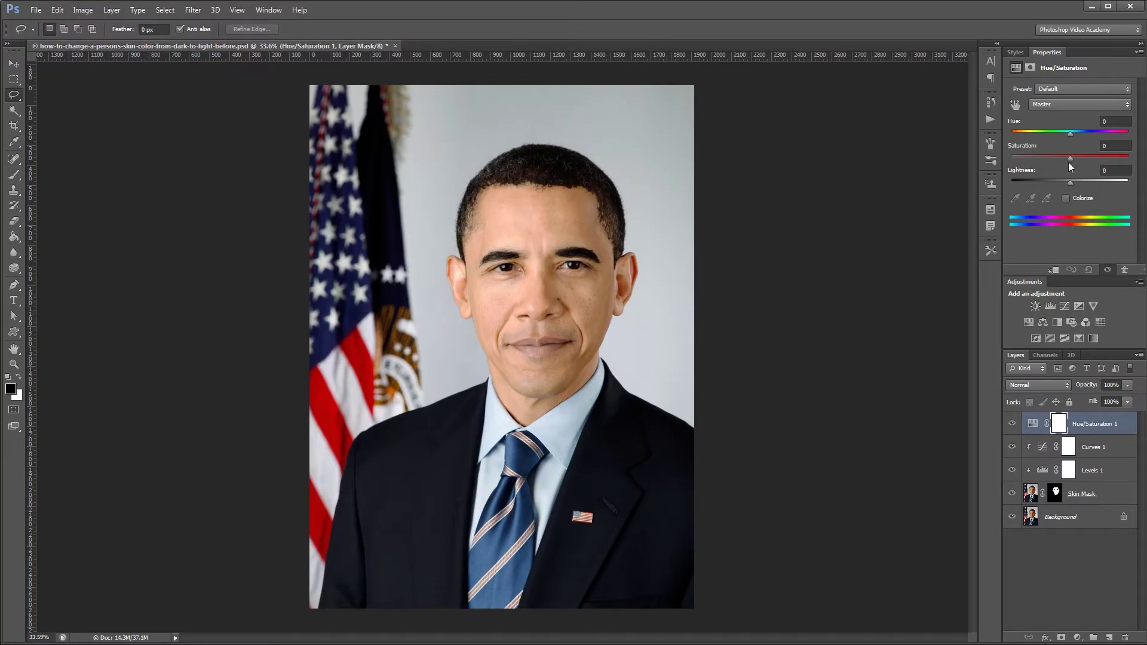
drag(1070, 159, 1067, 163)
right_click(1096, 429)
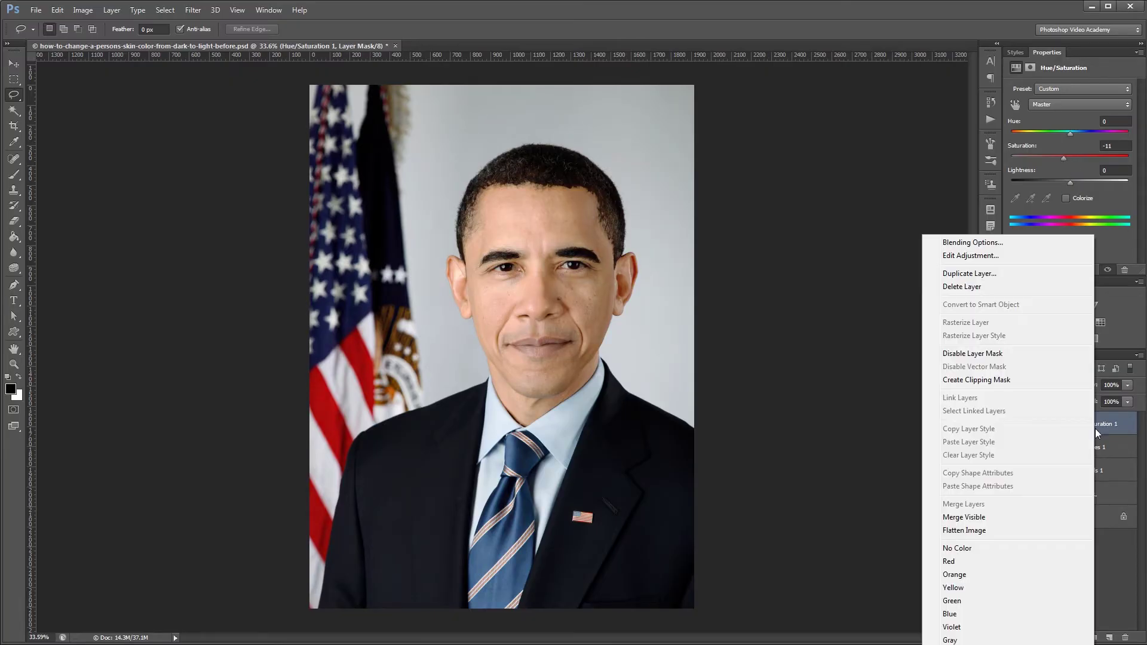
click(993, 379)
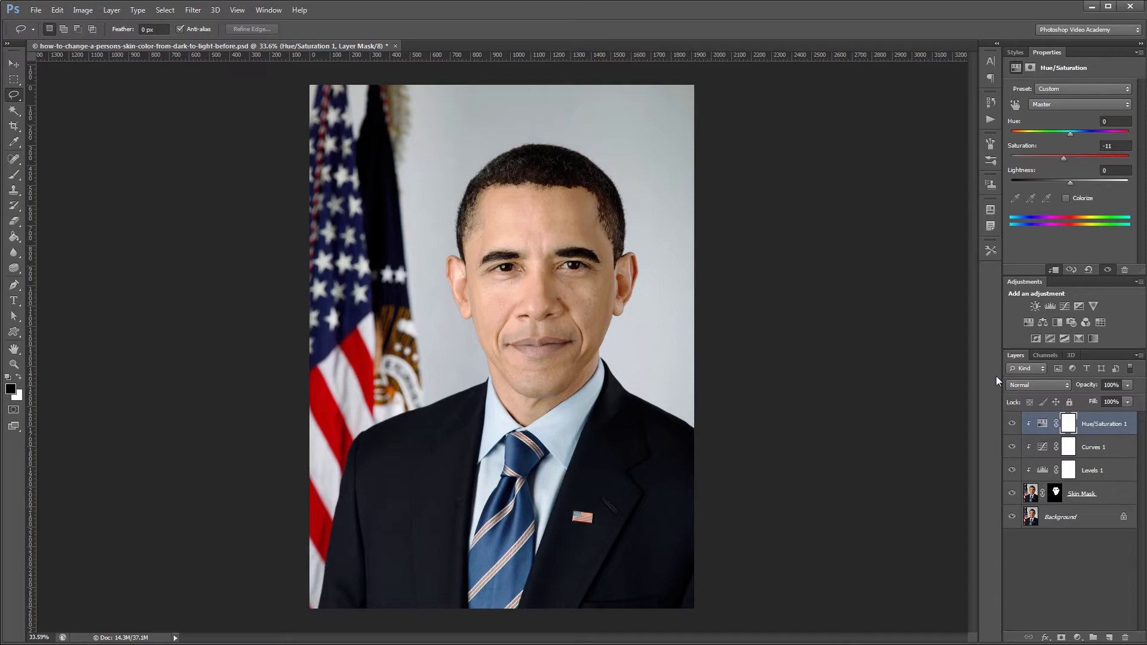
Step: Add a Black & White layer with Reds raised and Yellows at 219, clipped to the layers below
click(1062, 323)
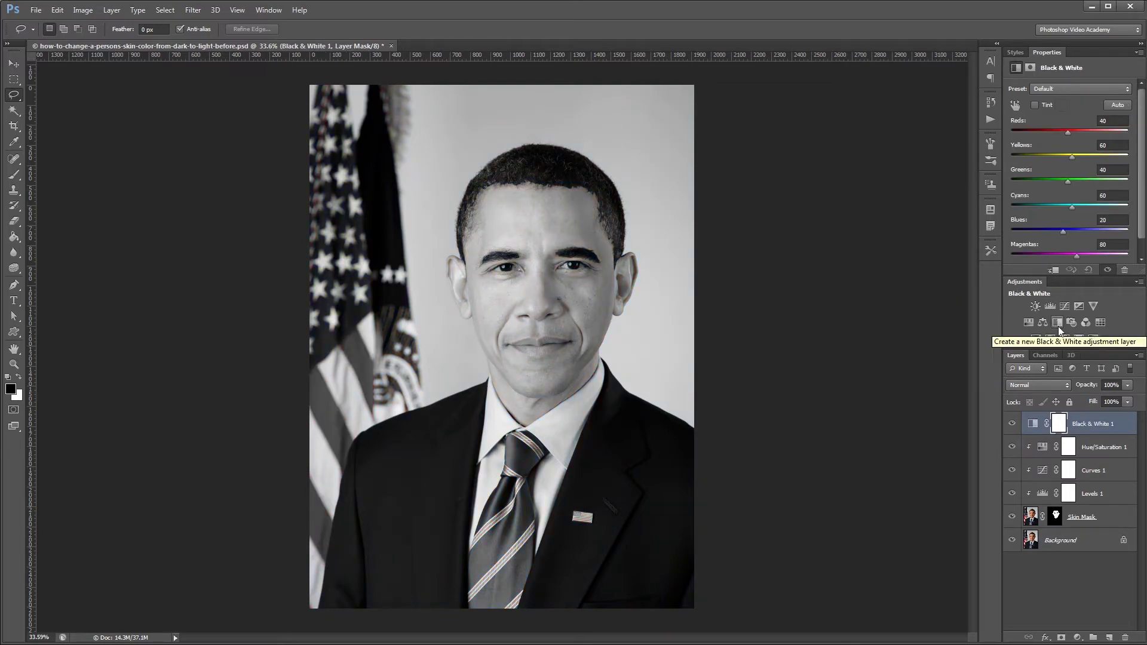
click(1068, 134)
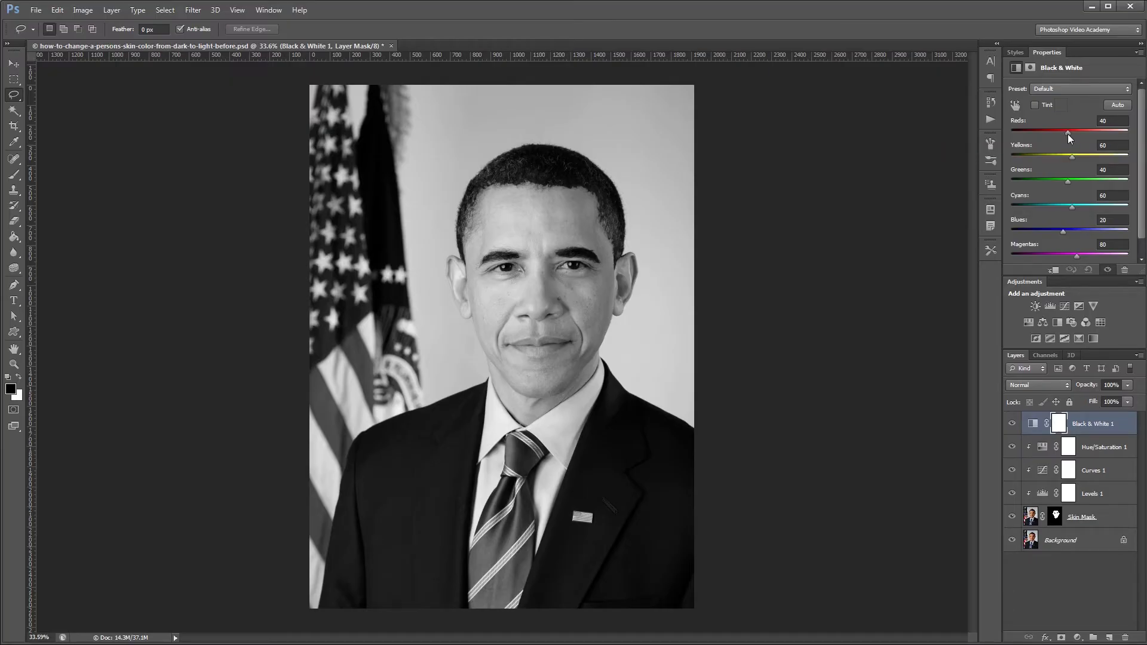
drag(1068, 134, 1071, 134)
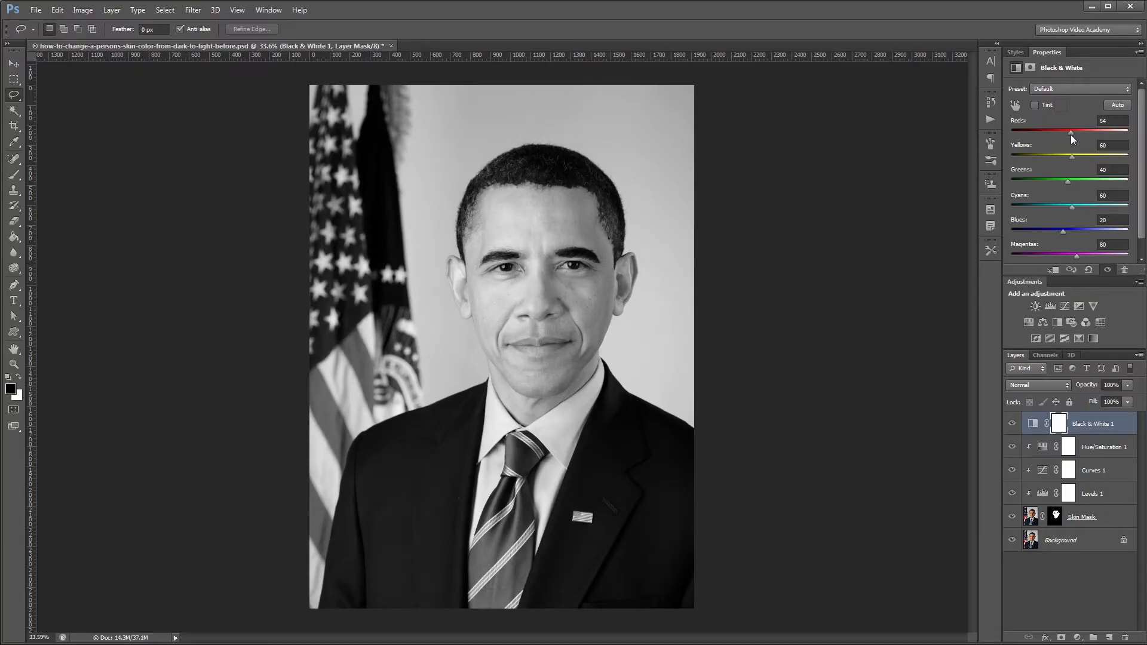
drag(1074, 156, 1109, 155)
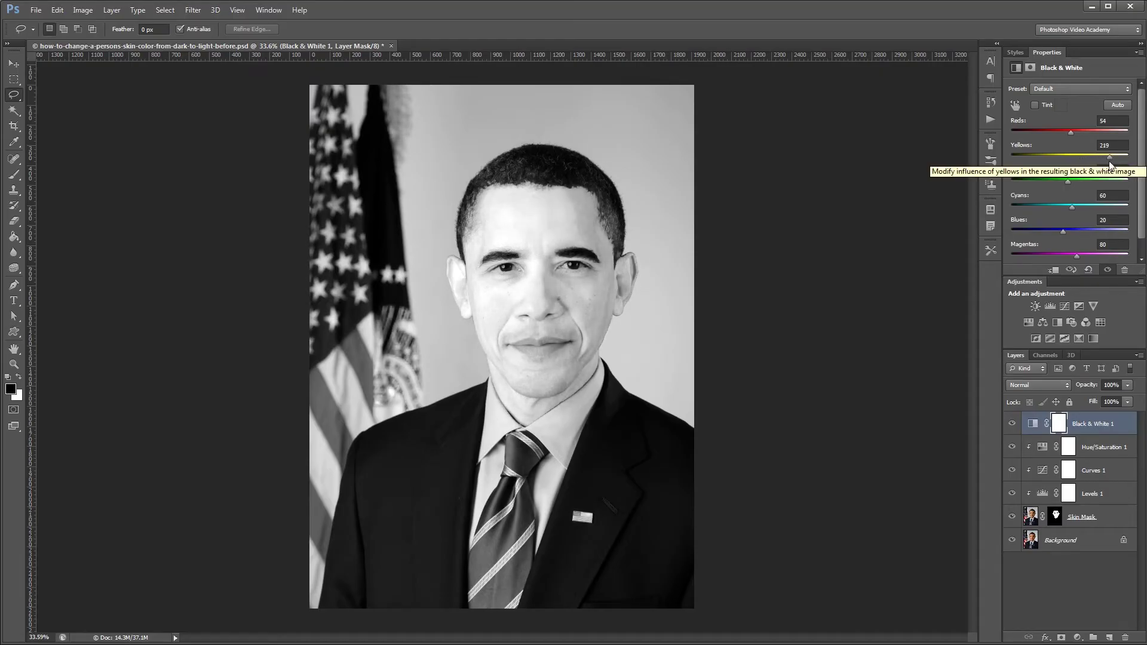
right_click(1095, 423)
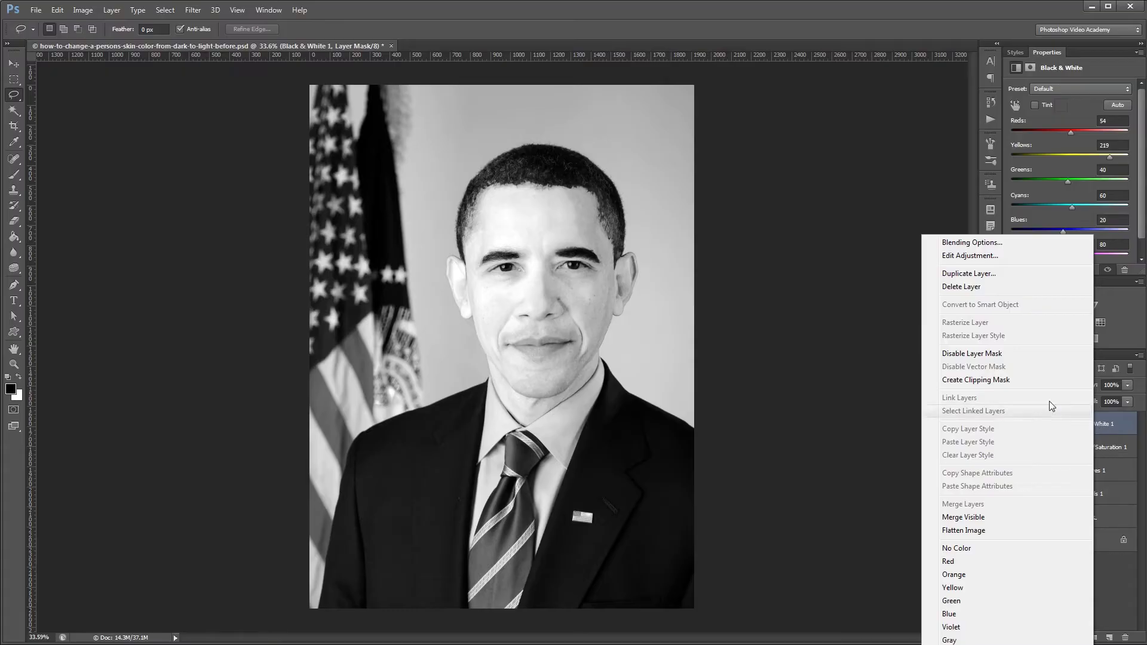
click(1016, 382)
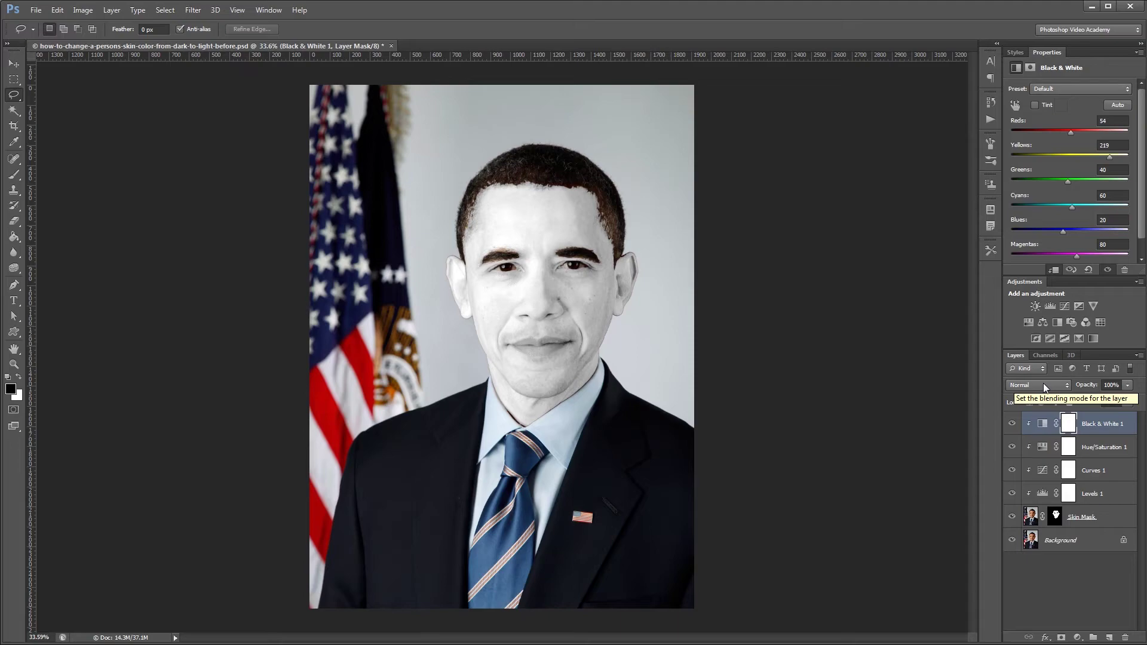
Step: Set the Black & White layer to Luminosity blend mode at 34% opacity
click(1044, 382)
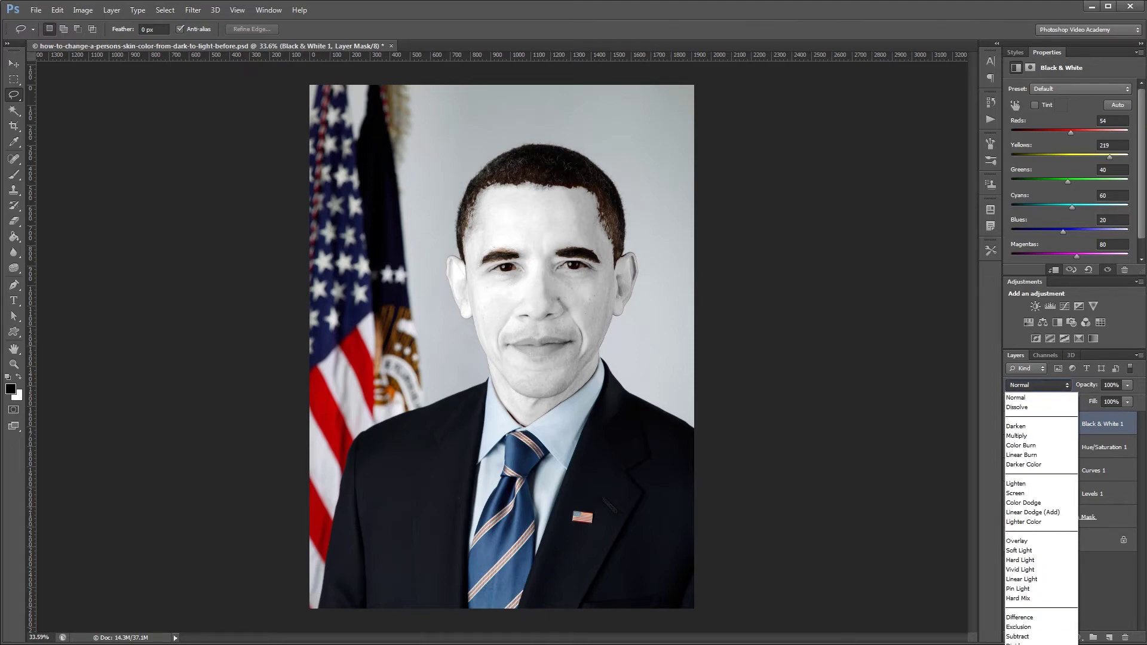
click(1023, 641)
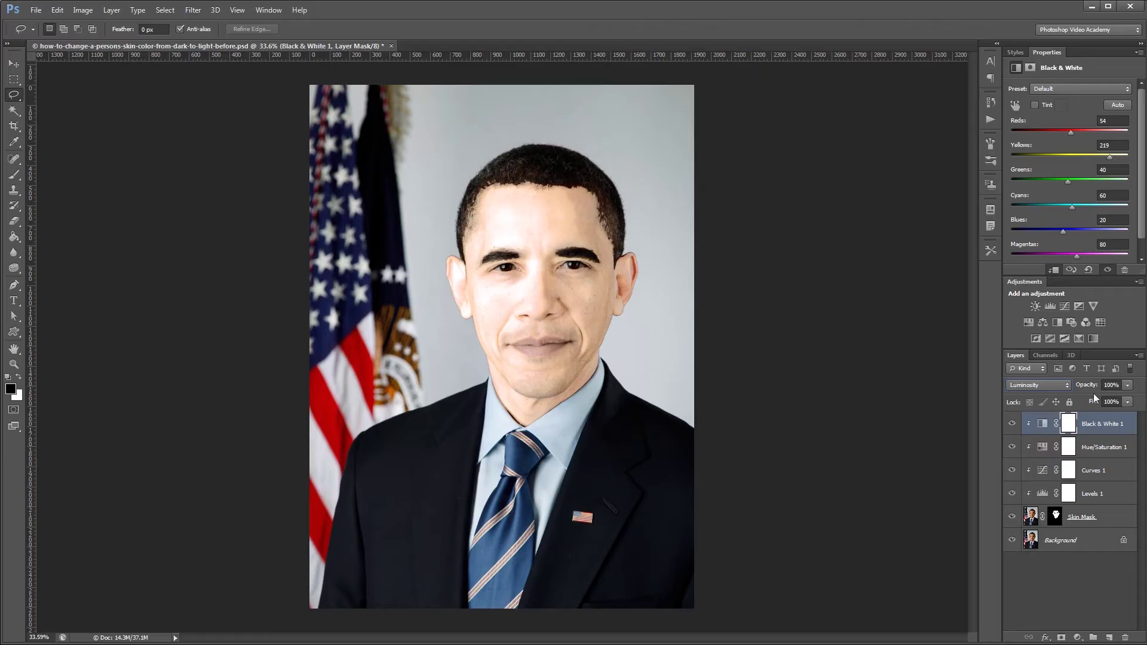
click(1128, 386)
drag(1130, 399, 1087, 404)
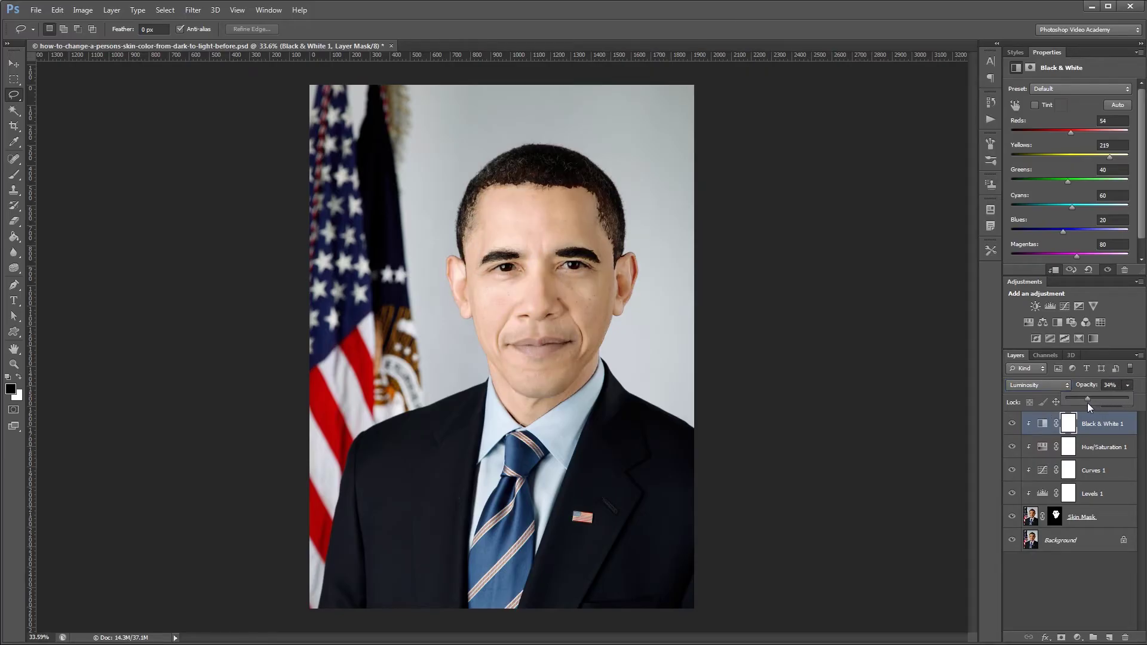
click(929, 385)
Step: Add a Color Balance layer with midtones Red +8 and Magenta -7, clipped to the layers below
click(1044, 324)
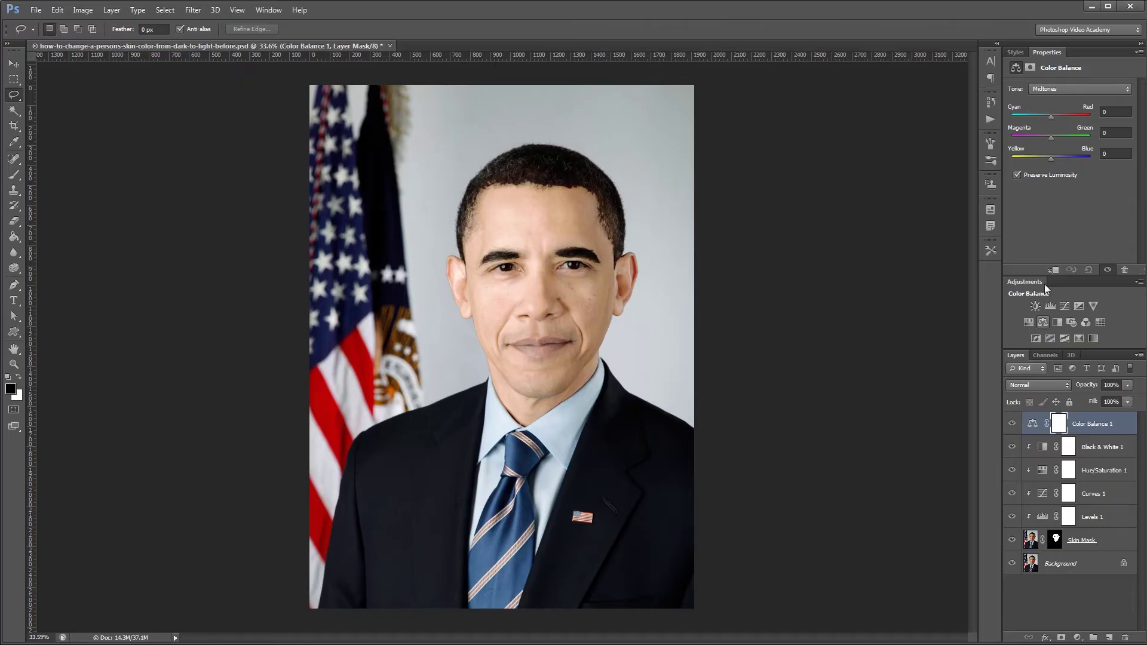
drag(1052, 116, 1055, 116)
drag(1052, 138, 1049, 139)
right_click(1102, 423)
click(1010, 380)
Step: Toggle the visibility of Color Balance 1 and the layers below to compare before and after
key(v)
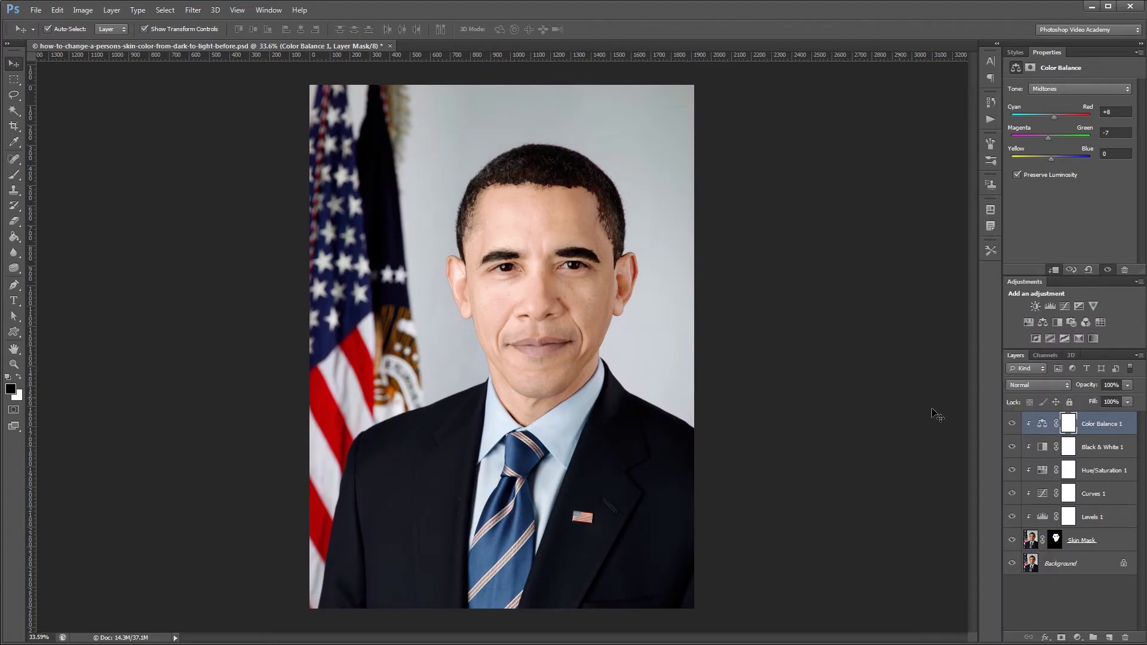
drag(1012, 539, 1012, 456)
click(1012, 423)
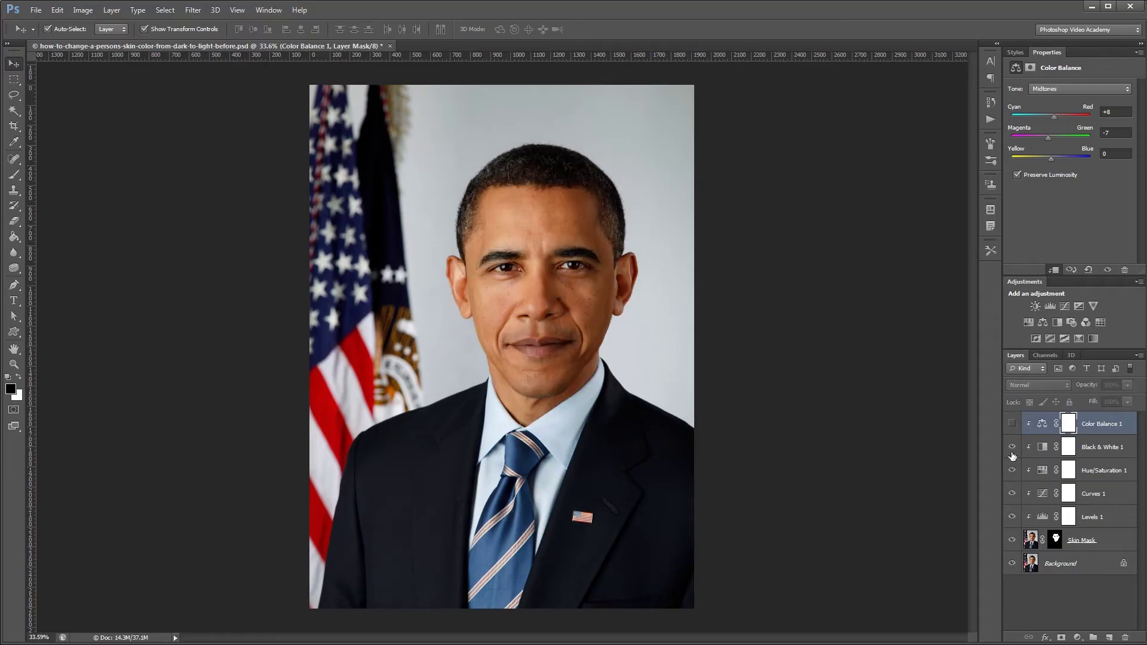
click(1012, 423)
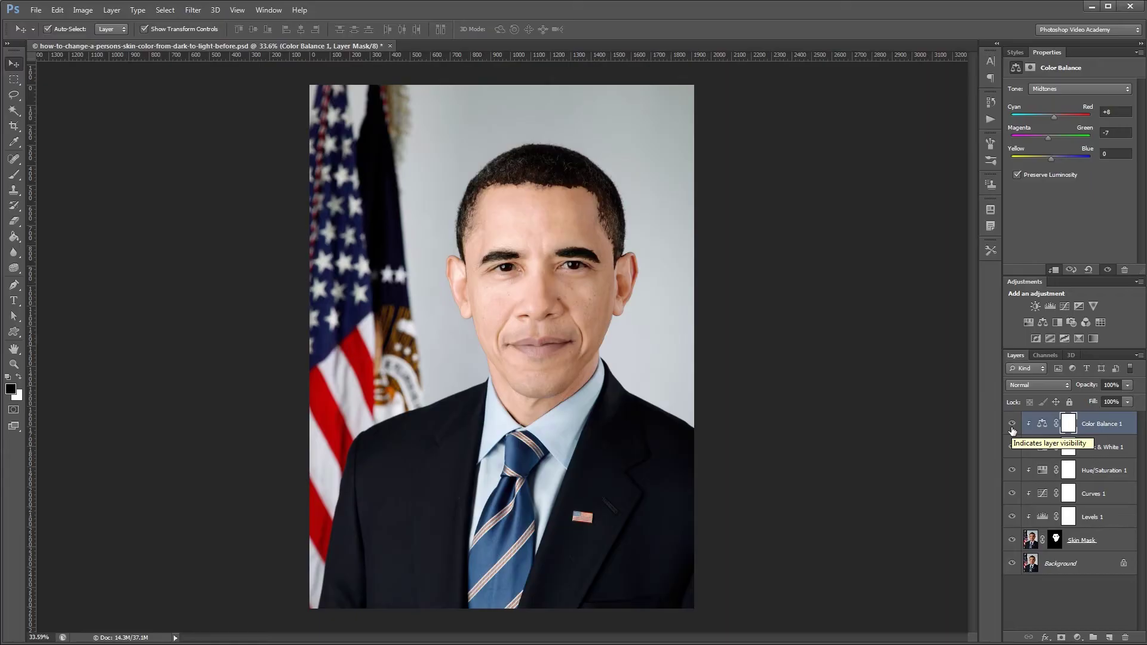
Step: Create a new layer group named 'Skin'
click(1095, 639)
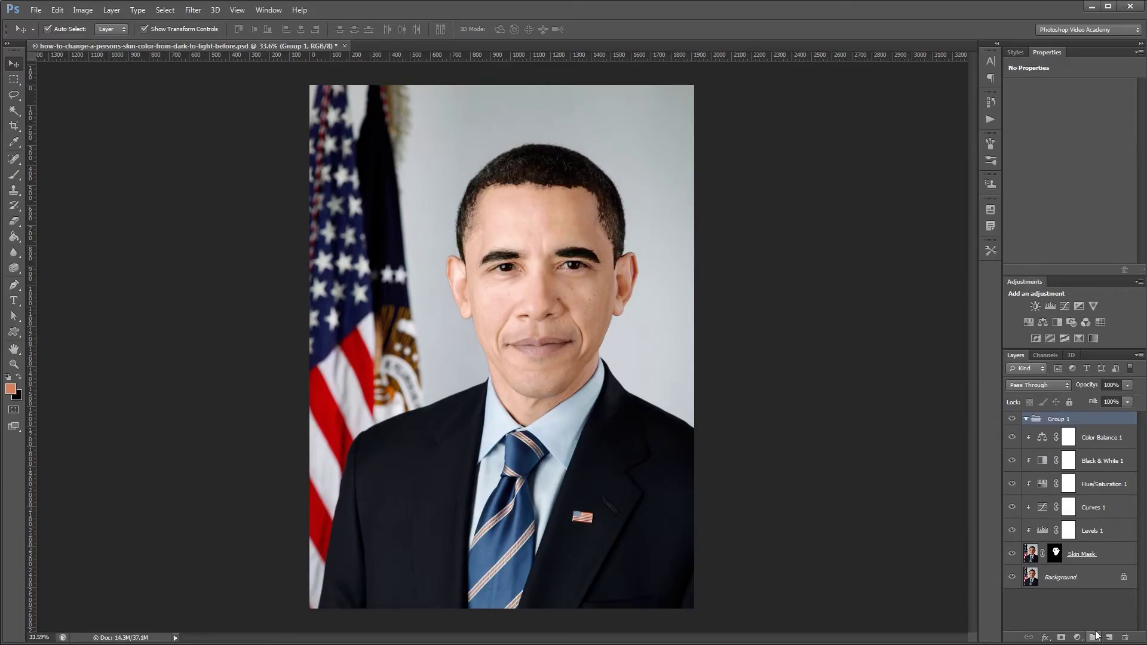
double_click(1059, 420)
text(Skin)
key(Return)
Step: Move the layers from Color Balance 1 down to Skin Mask into the Skin group and collapse it
click(1103, 437)
shift+click(1084, 549)
drag(1084, 548, 1040, 429)
click(1026, 420)
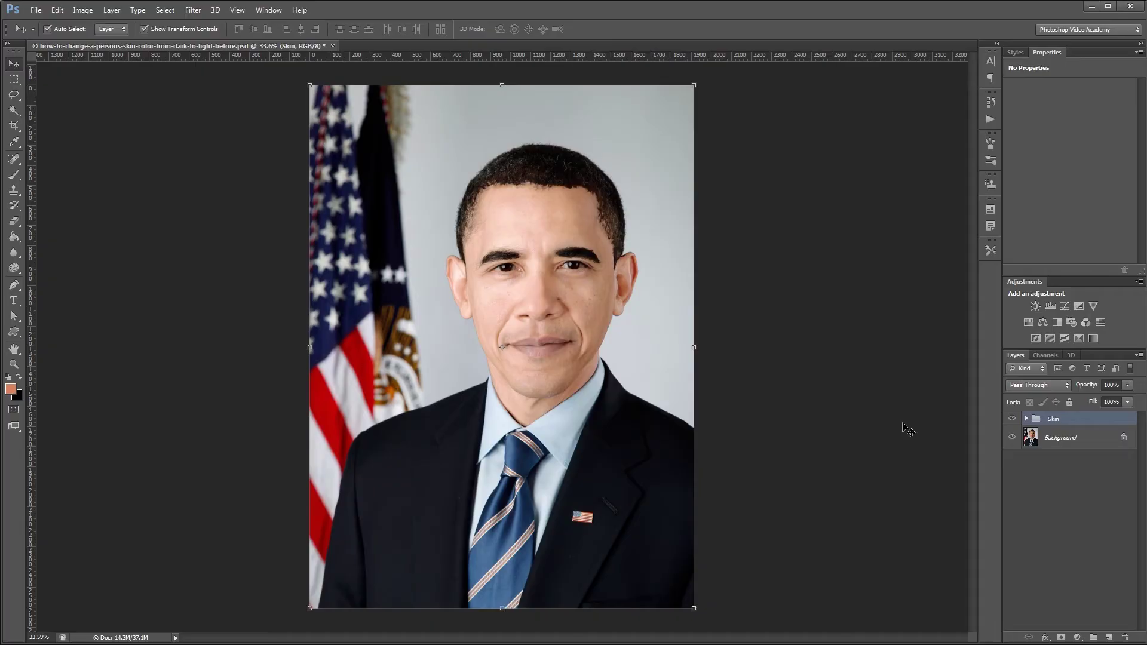
Step: Add a Hue/Saturation layer at Hue -8, Saturation +15 with its mask inverted to black
click(1023, 325)
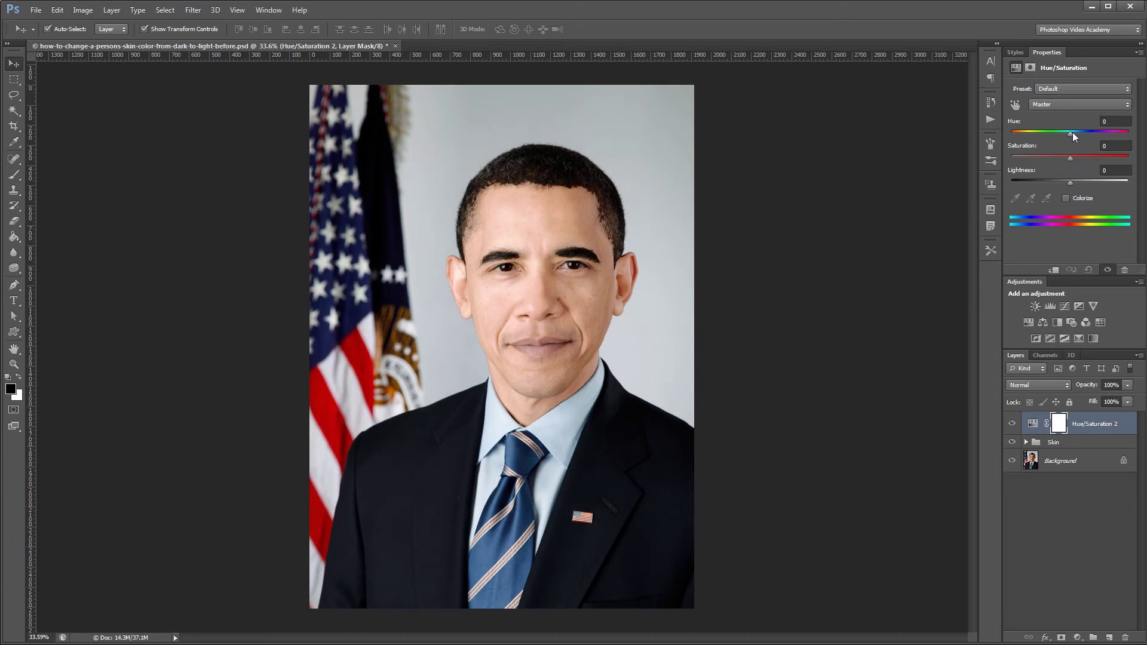
drag(1072, 133, 1075, 162)
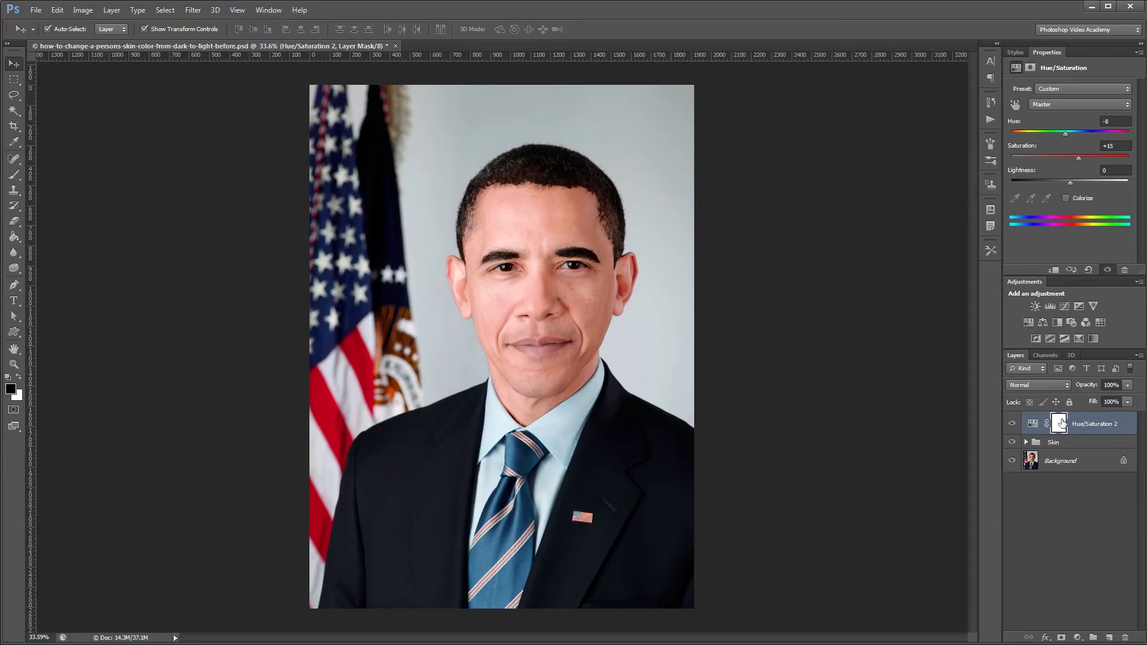
key(ctrl+i)
key(b)
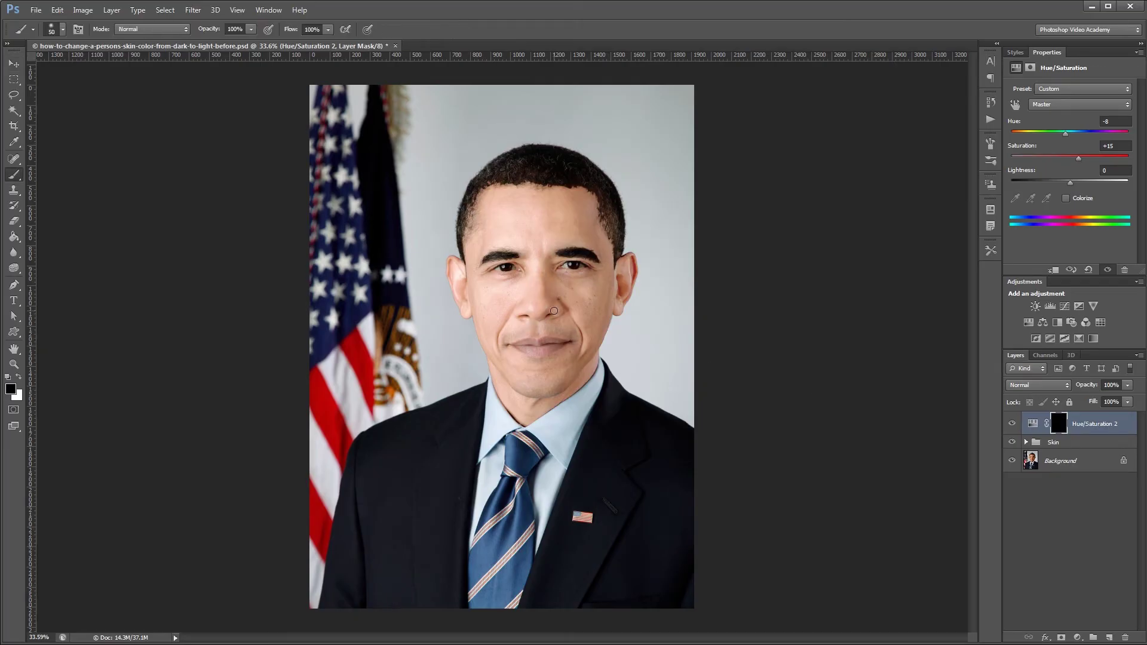
mouse_move(512, 355)
mouse_down()
mouse_move(551, 349)
mouse_move(576, 325)
mouse_move(649, 334)
mouse_move(567, 376)
mouse_move(503, 372)
mouse_move(449, 349)
mouse_move(504, 333)
mouse_move(524, 347)
mouse_move(513, 328)
mouse_move(469, 345)
mouse_up()
Step: Paint white over the lips on the mask, then add a Curves adjustment layer
key(x)
scroll(491, 376, down, 5)
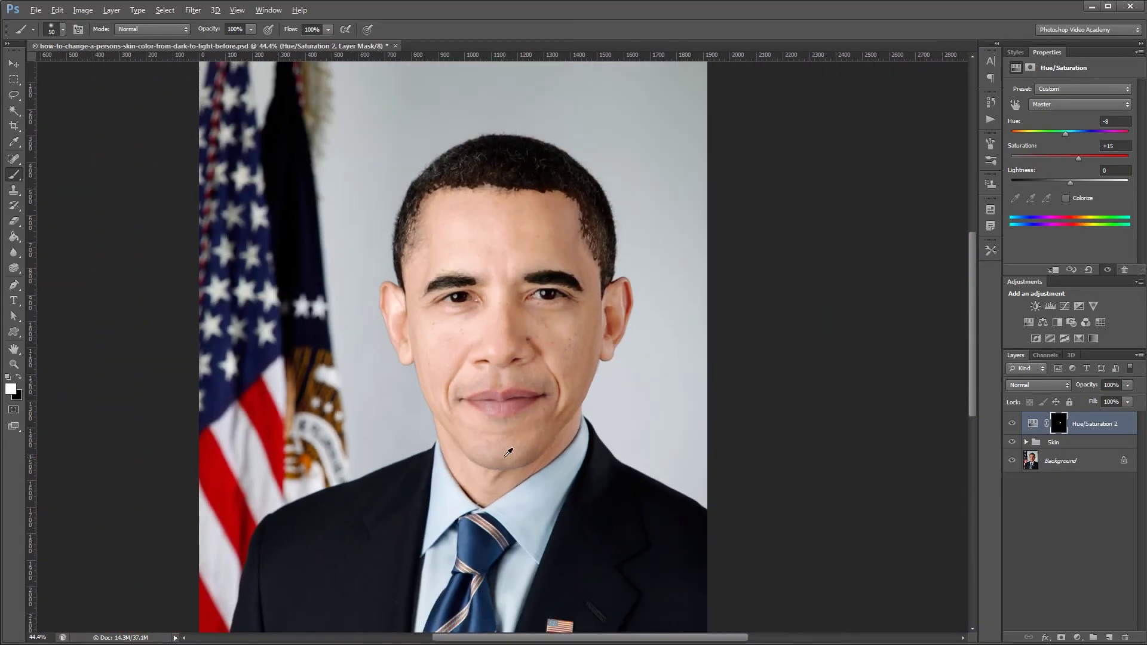
click(1065, 307)
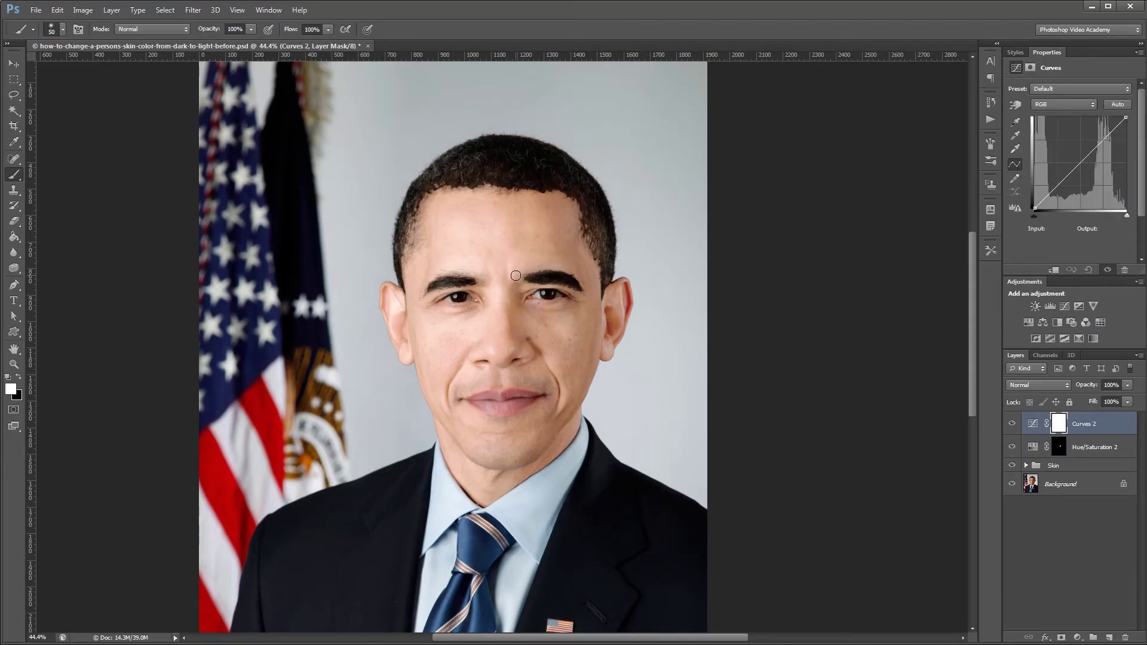
Step: Raise the Curves 2 curve, lifting 45 to 97 and setting a point at 134 in, 181 out
drag(1054, 187, 1051, 174)
scroll(510, 251, up, 5)
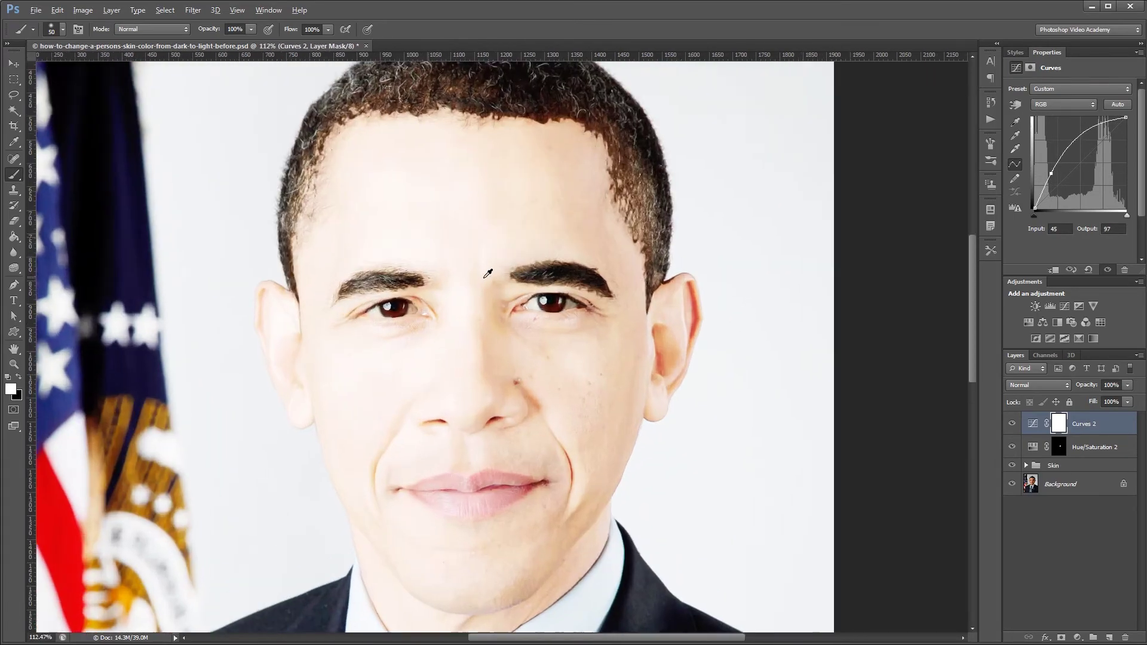
drag(1071, 144, 1082, 144)
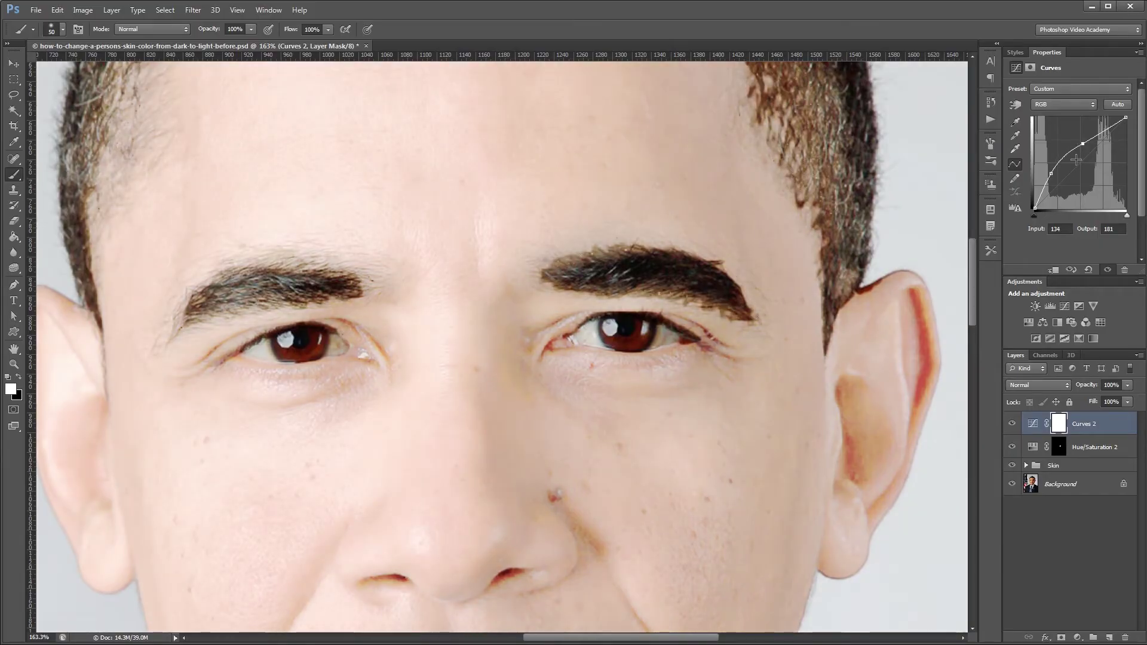
Step: Invert the Curves 2 mask and paint white over both irises with a size 35 brush
click(1058, 427)
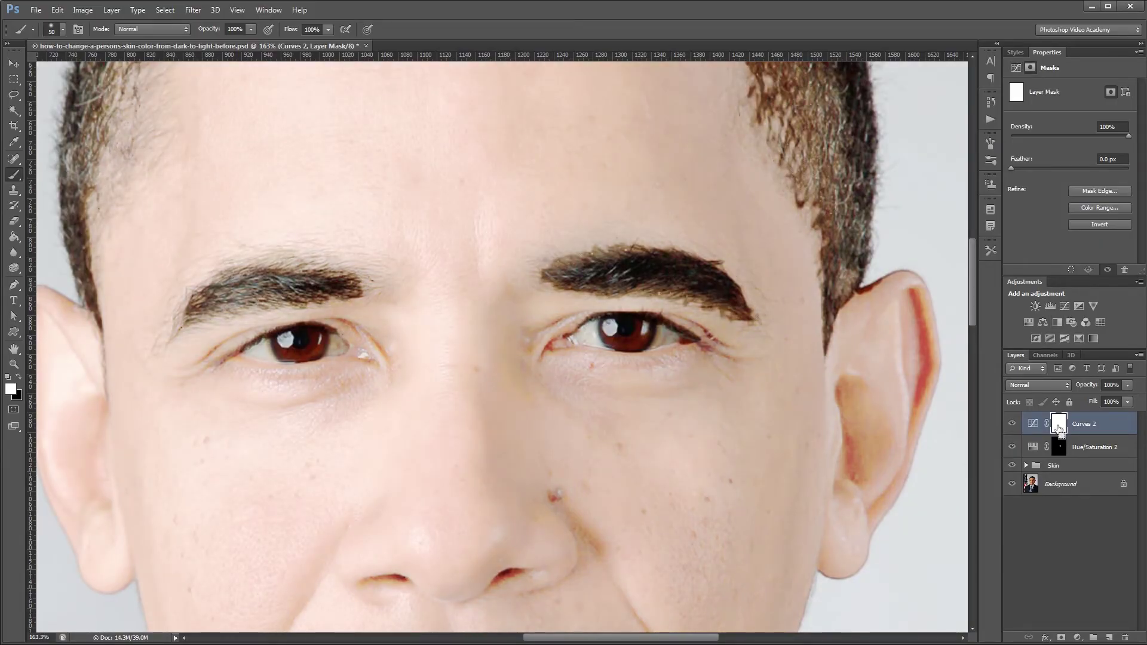
key(ctrl+i)
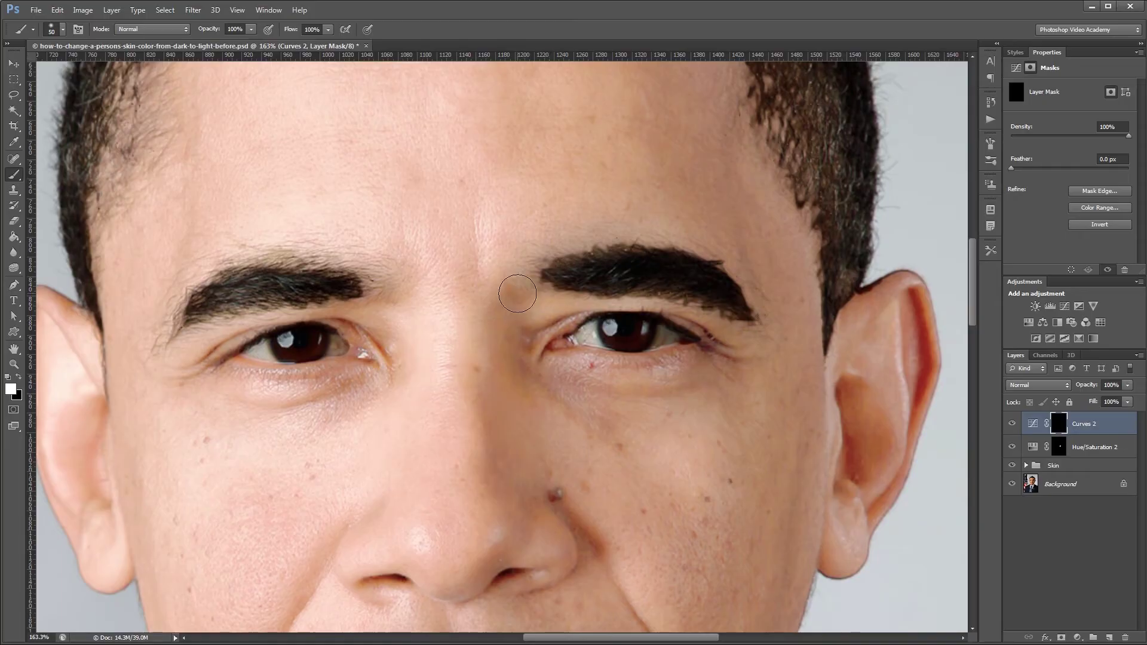
key(bracketleft)
key(bracketleft)
key(bracketleft)
drag(614, 333, 636, 332)
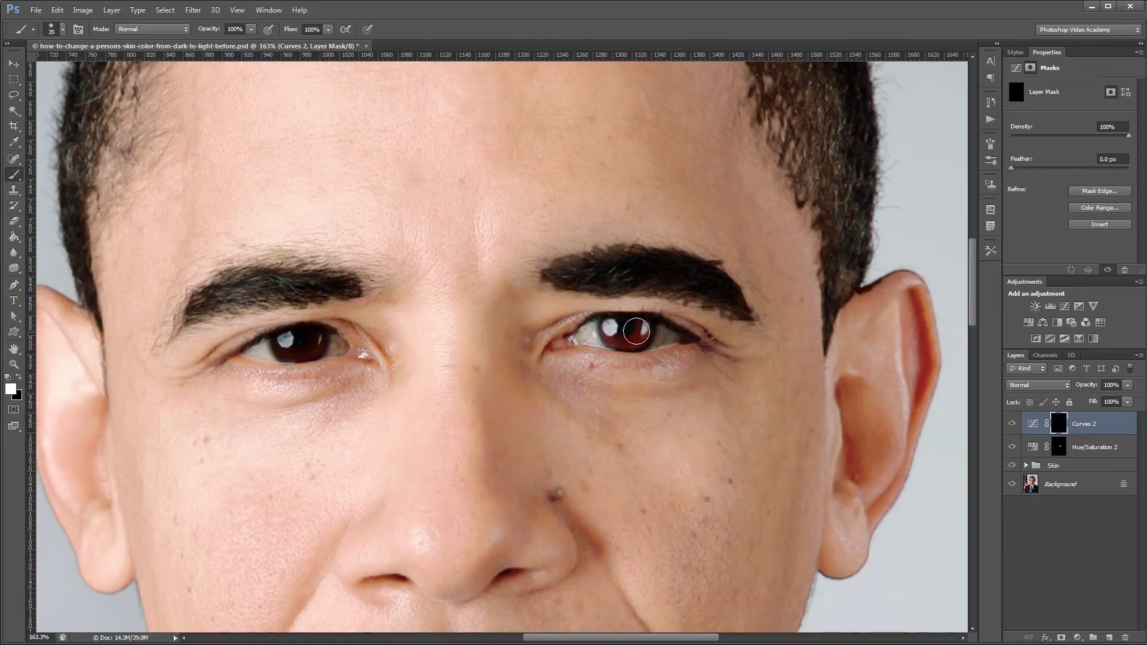
drag(312, 336, 284, 344)
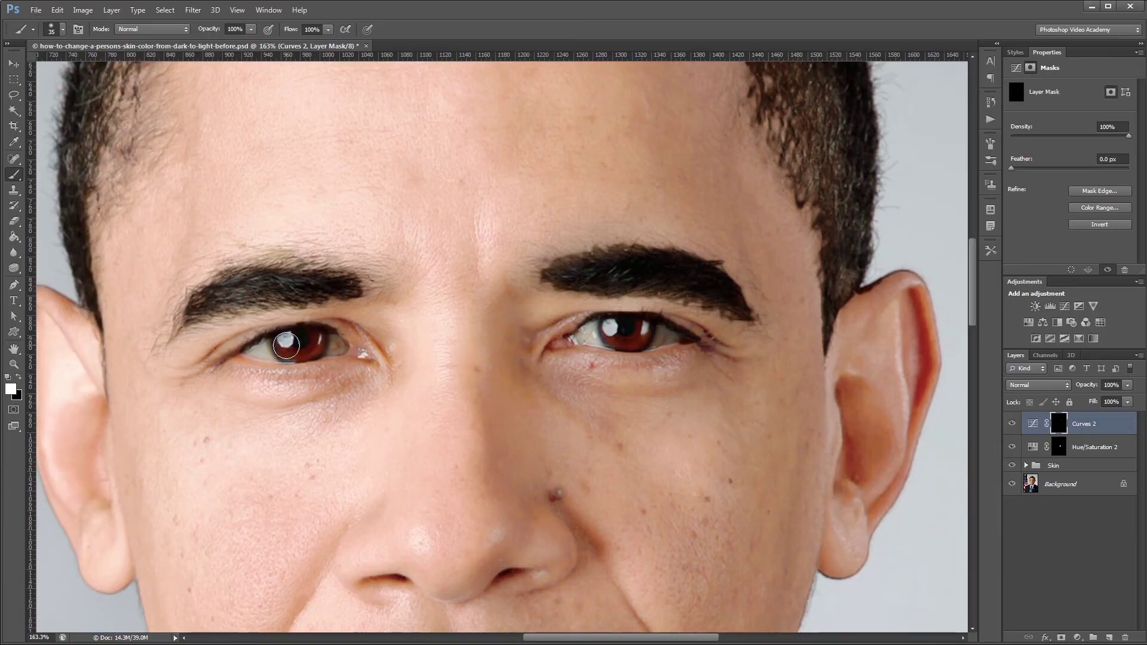
Step: Add a Hue/Saturation layer with Hue -160 and Saturation -71
click(1029, 323)
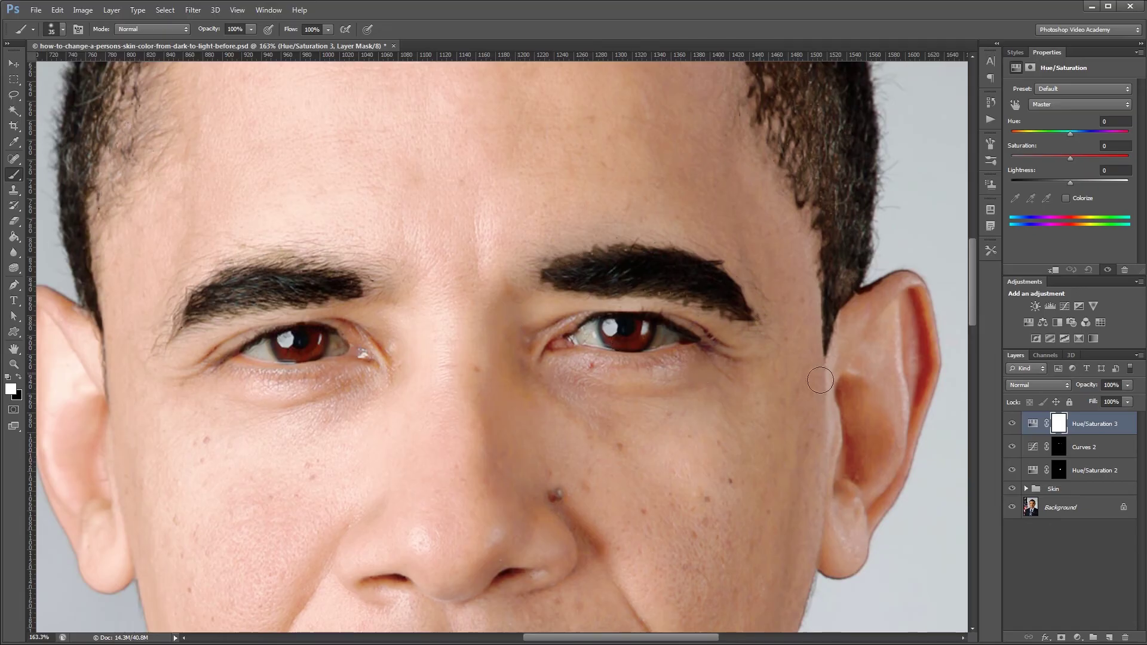
drag(1072, 138, 1015, 141)
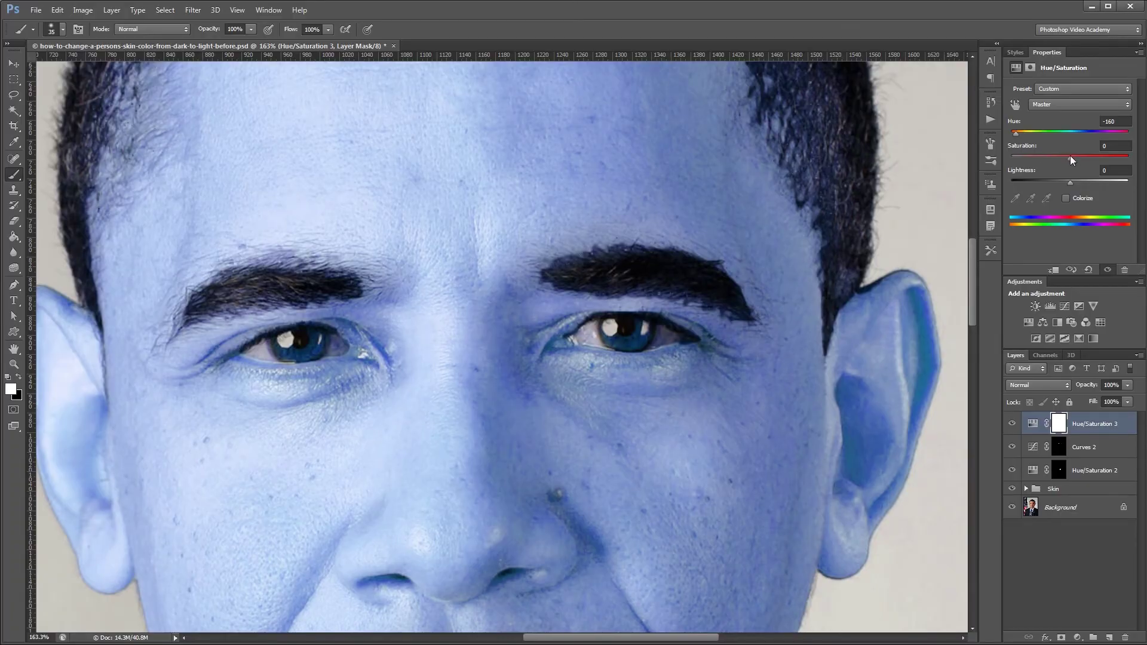
drag(1070, 156, 1030, 160)
Step: Copy the Curves 2 mask onto Hue/Saturation 3, replacing its existing layer mask
scroll(500, 399, down, 5)
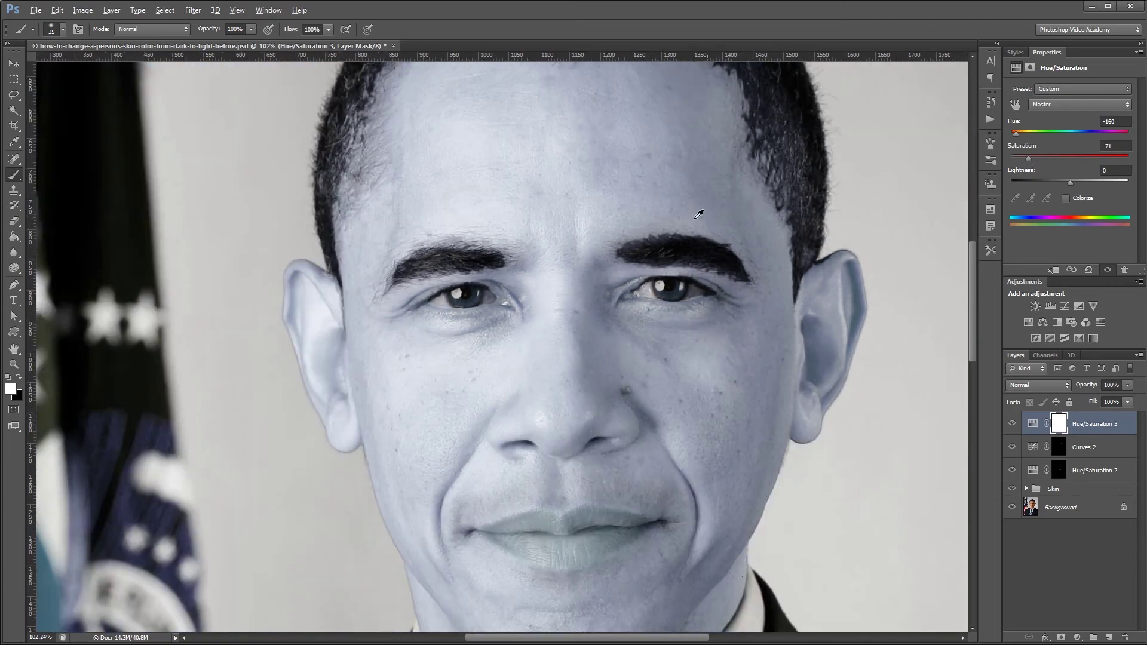
scroll(617, 299, down, 1)
scroll(621, 292, up, 4)
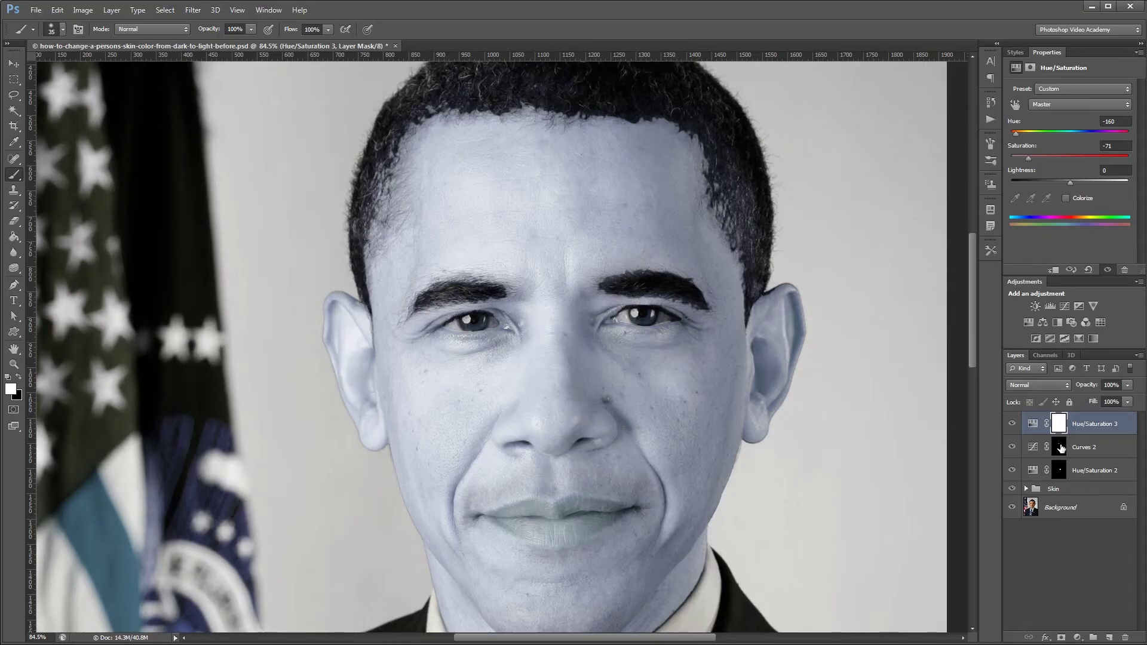
drag(1061, 448, 1060, 424)
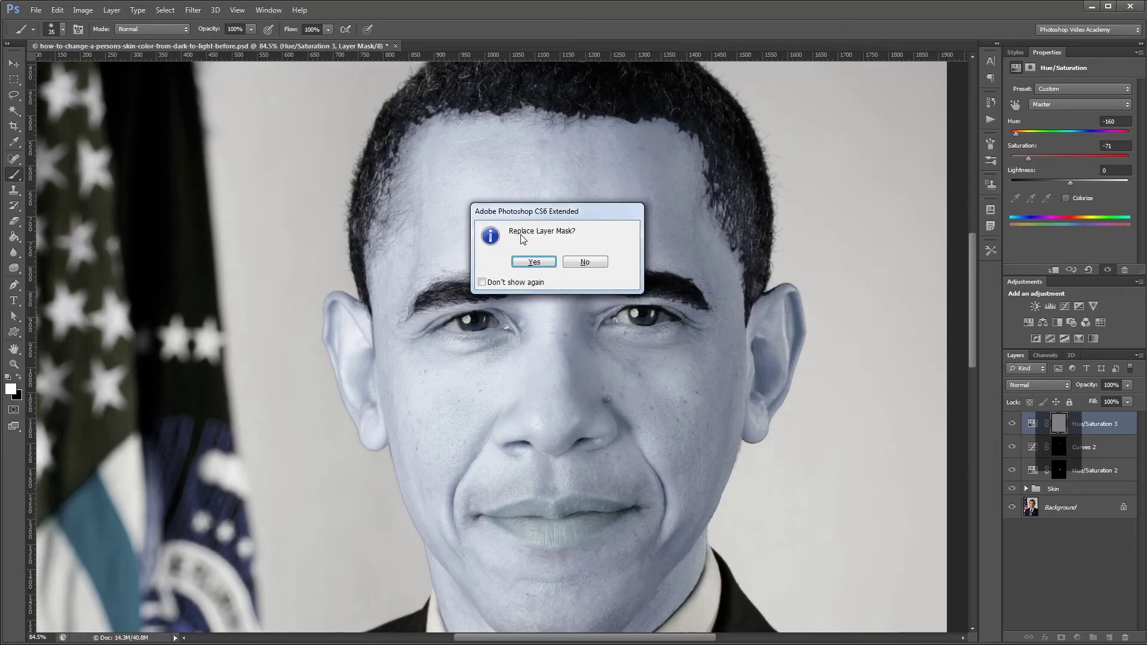
click(527, 264)
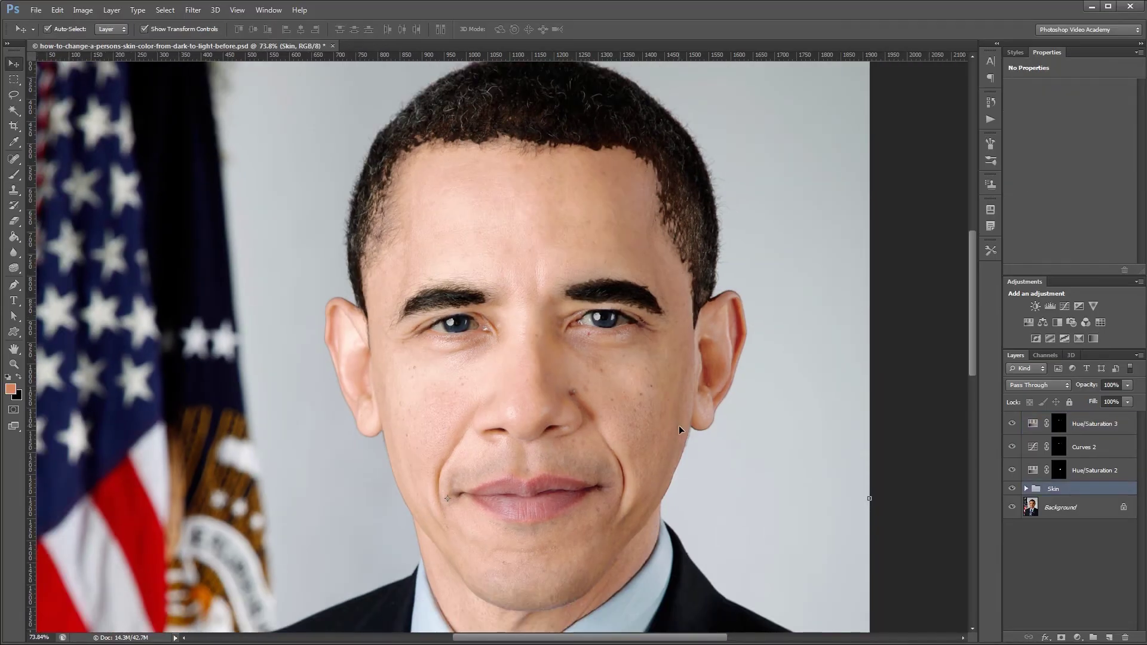
Step: Expand the Skin group and select the Skin Mask layer mask for brush painting
click(1026, 489)
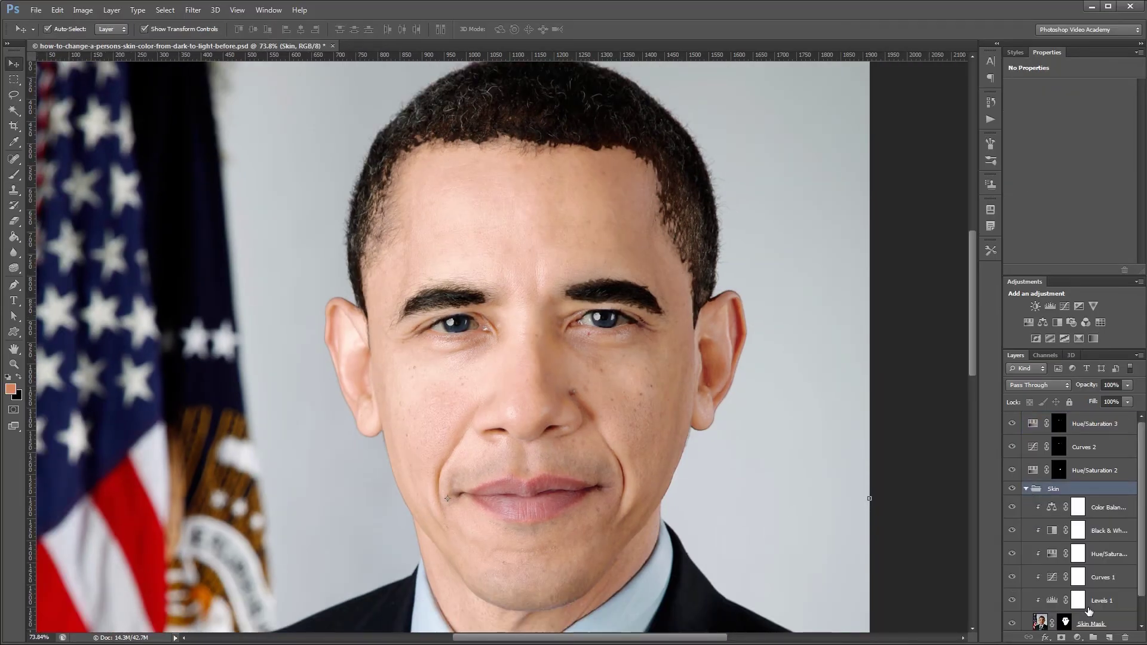
click(1066, 622)
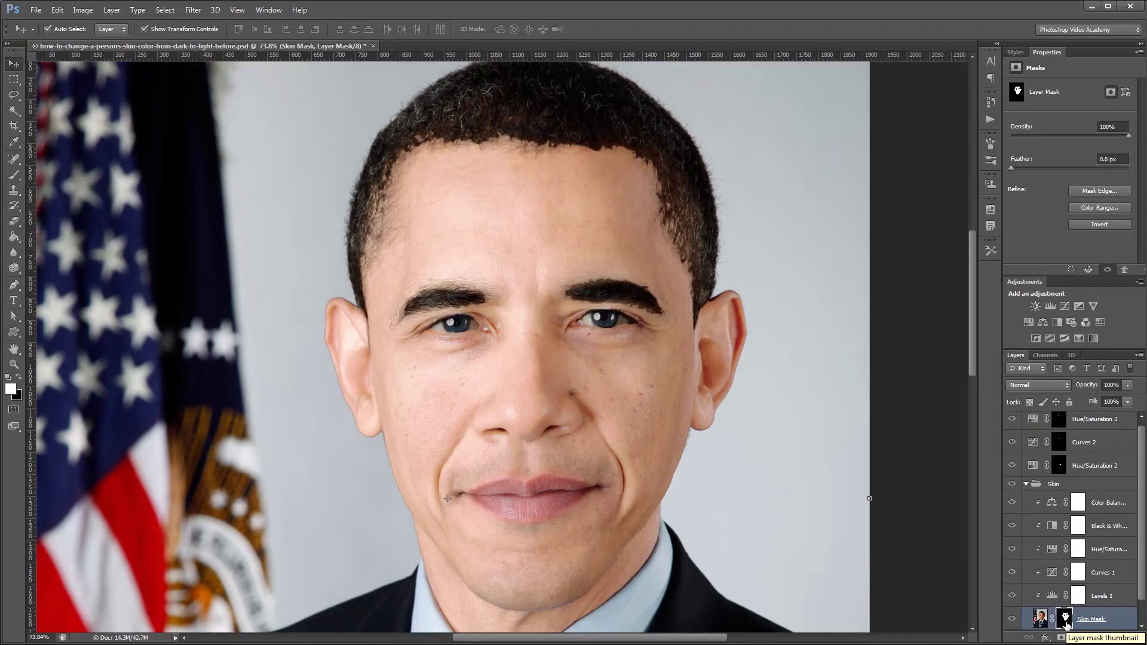
scroll(567, 306, up, 5)
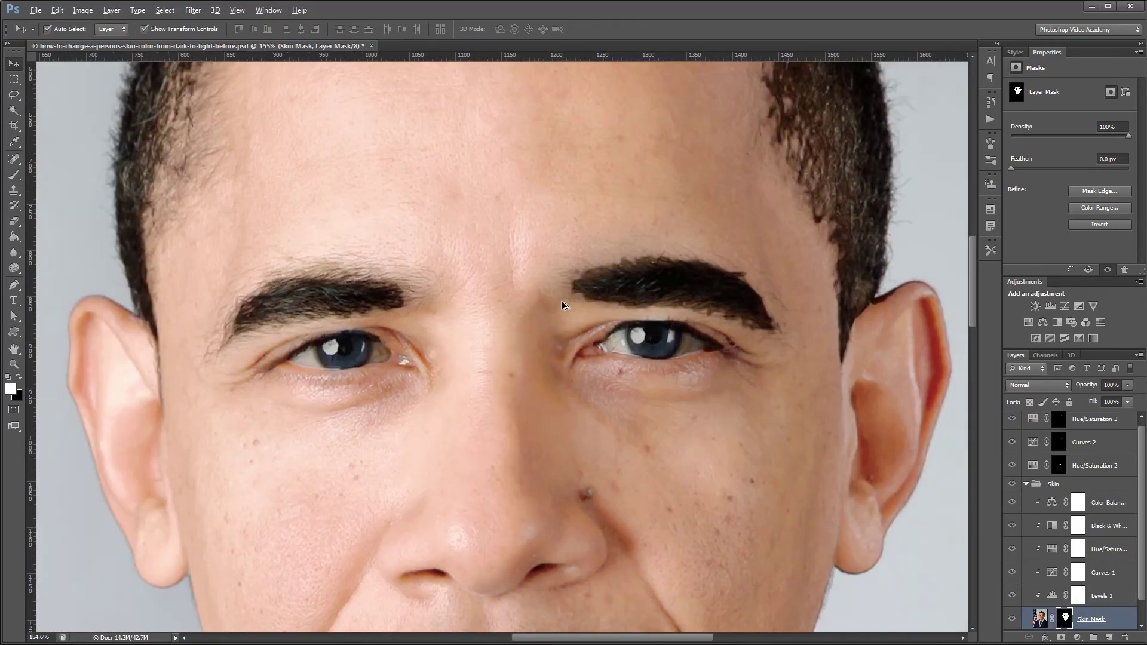
key(b)
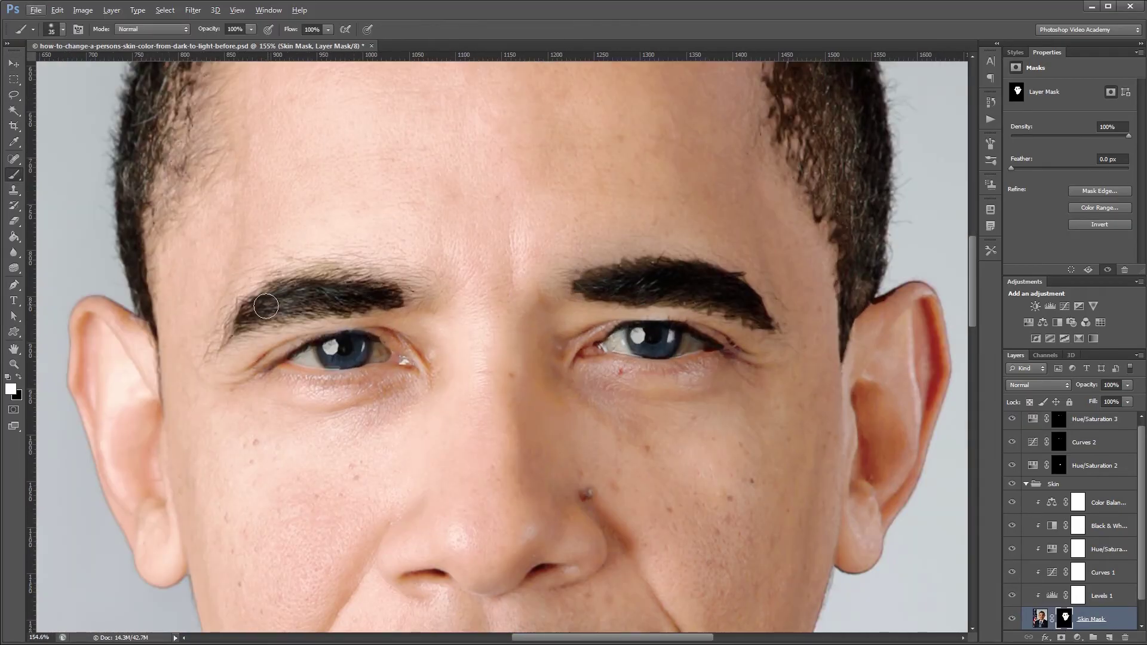
Step: Paint white over both eyebrows and eye corners using a 50 then 30 brush
key(bracketright)
mouse_move(232, 323)
mouse_down()
mouse_move(281, 293)
mouse_move(401, 290)
mouse_move(254, 311)
mouse_up()
mouse_move(563, 266)
mouse_down()
mouse_move(694, 271)
mouse_move(786, 296)
mouse_move(791, 329)
mouse_move(724, 303)
mouse_move(622, 289)
mouse_move(586, 298)
mouse_move(638, 268)
mouse_move(697, 269)
mouse_up()
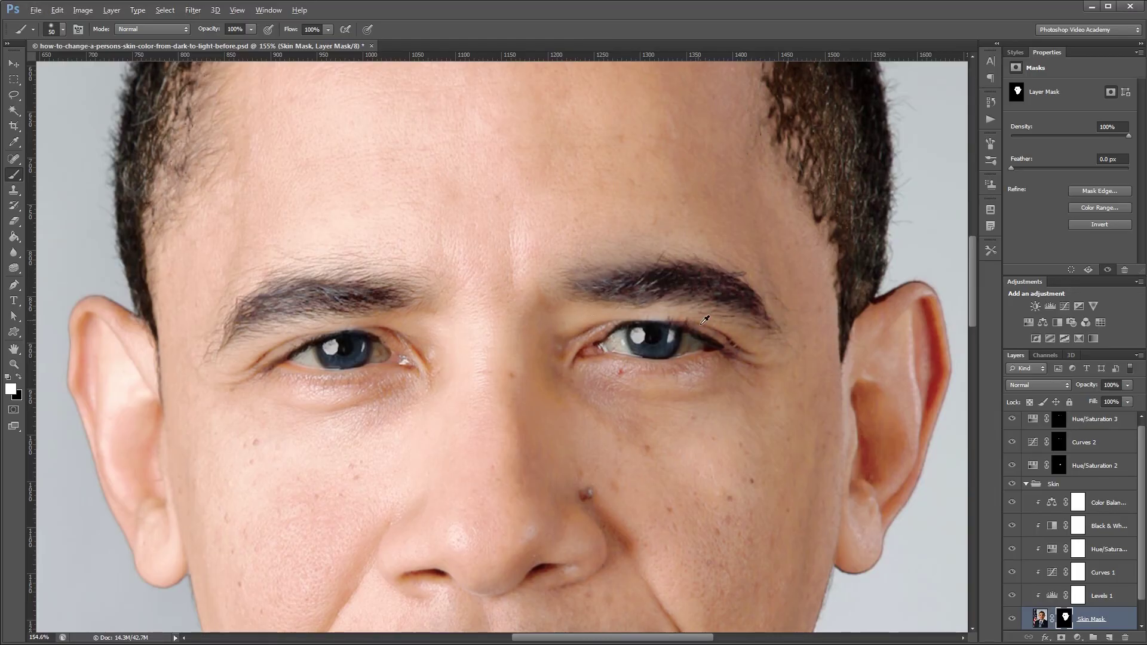
scroll(705, 359, up, 10)
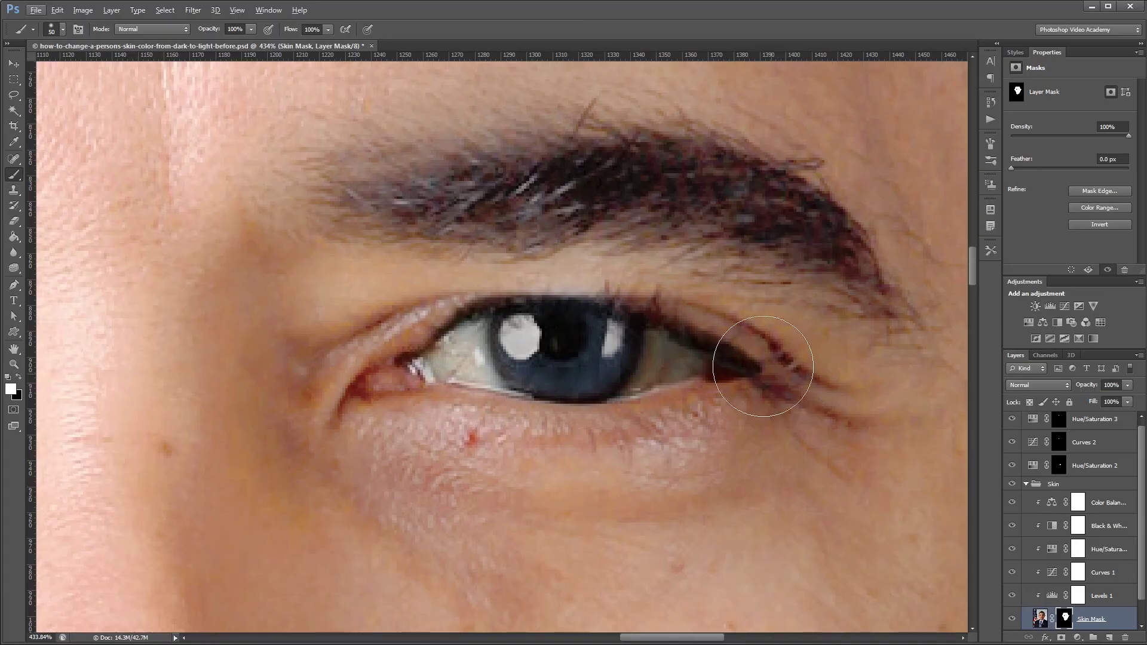
scroll(693, 340, down, 3)
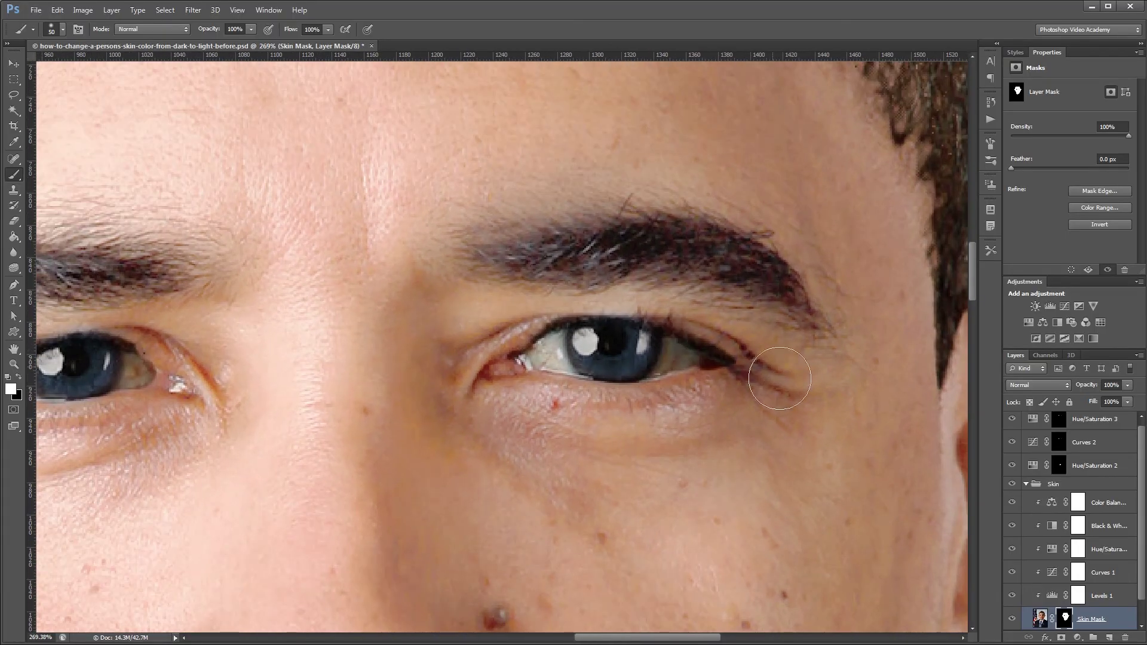
key(bracketleft)
key(bracketleft)
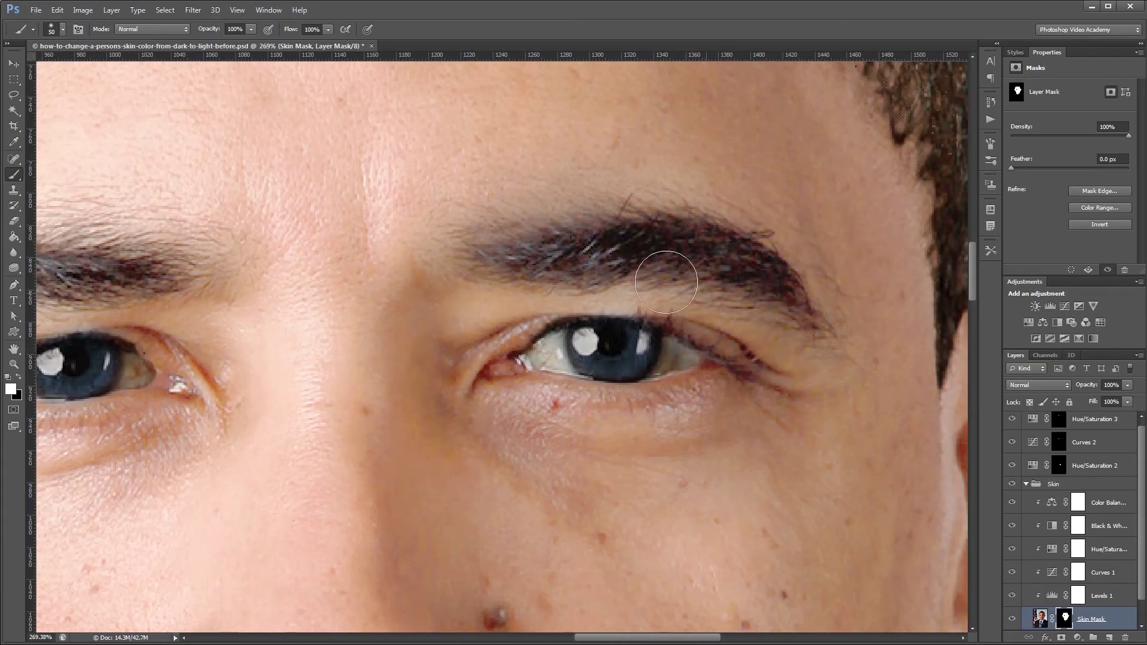
scroll(493, 327, down, 5)
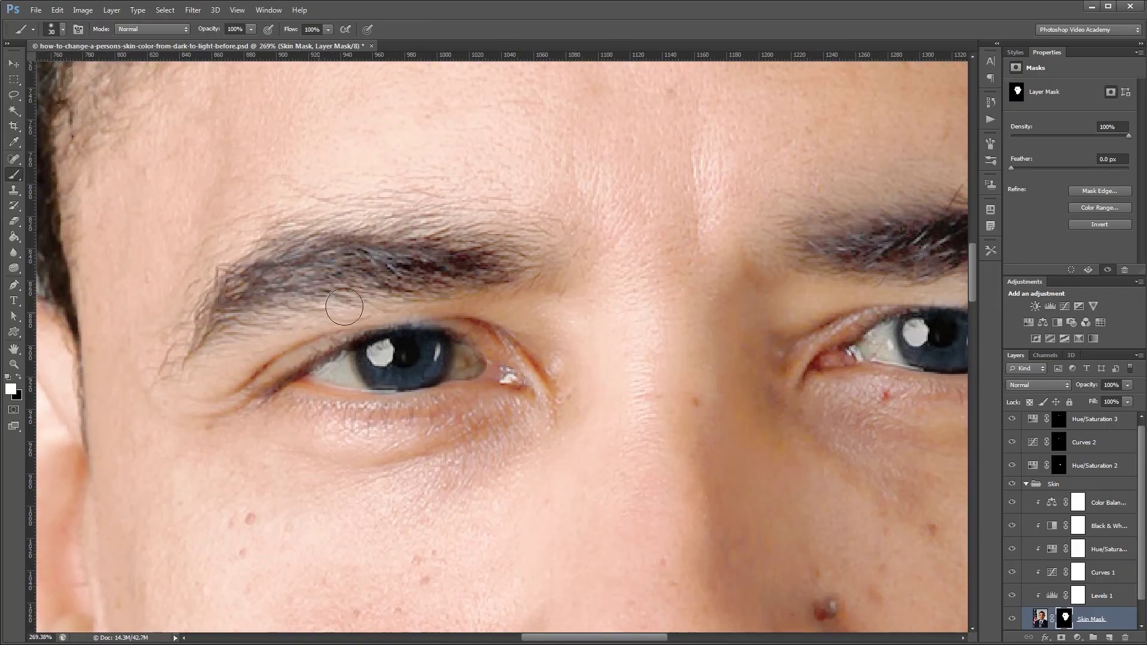
key(v)
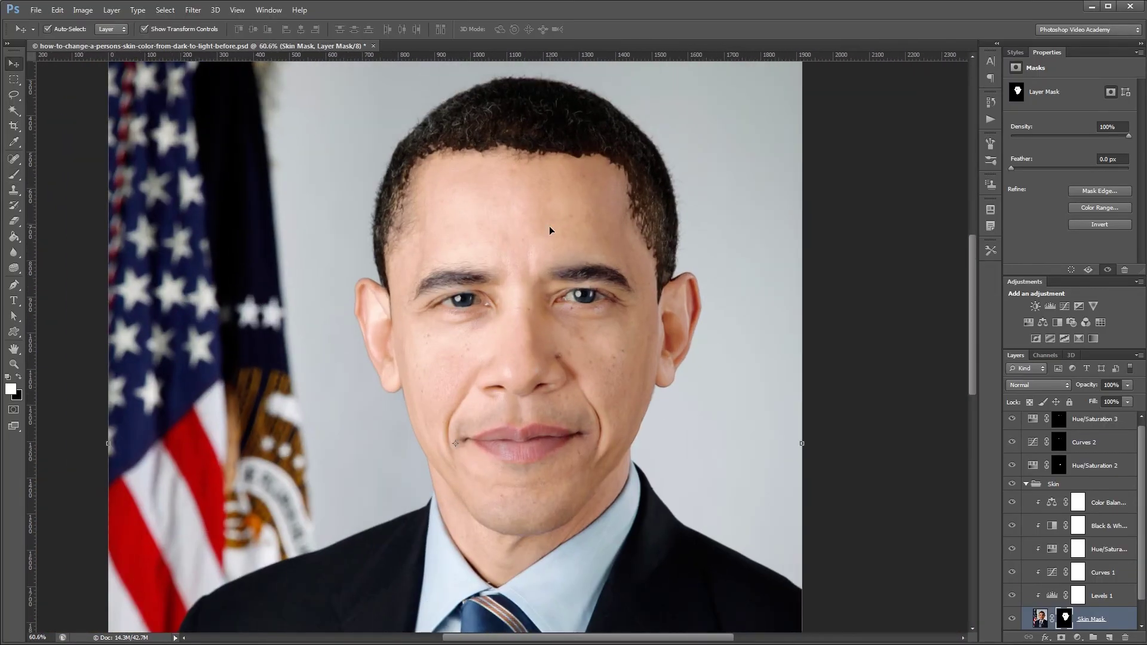
Step: Collapse the Skin group and make the Background layer active
click(1027, 485)
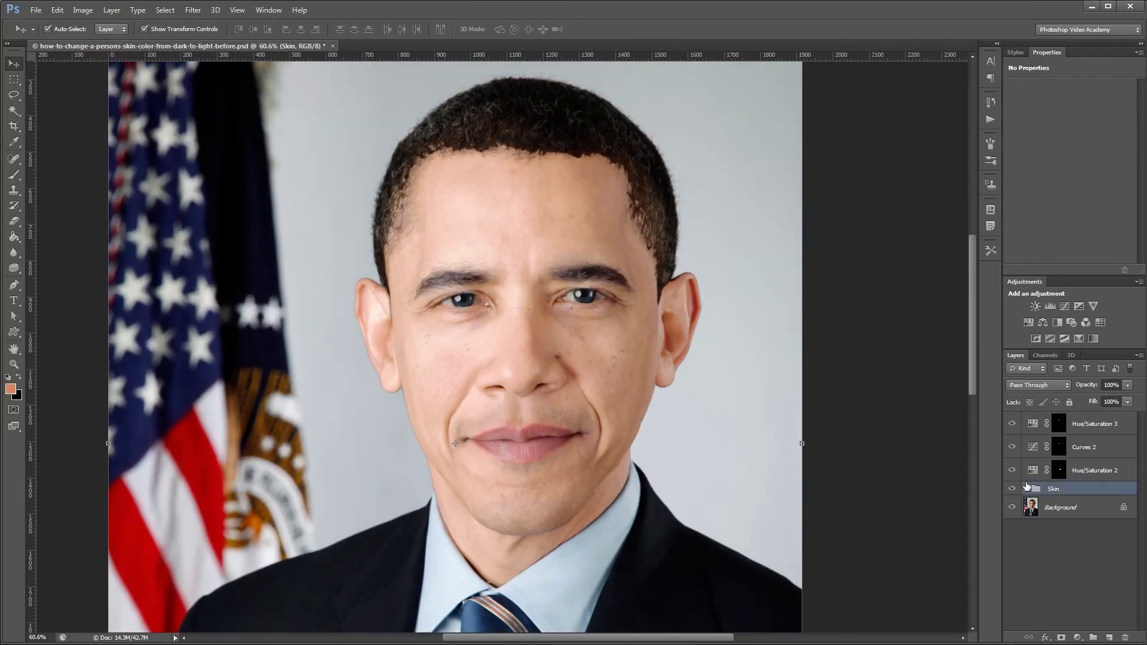
scroll(655, 577, down, 2)
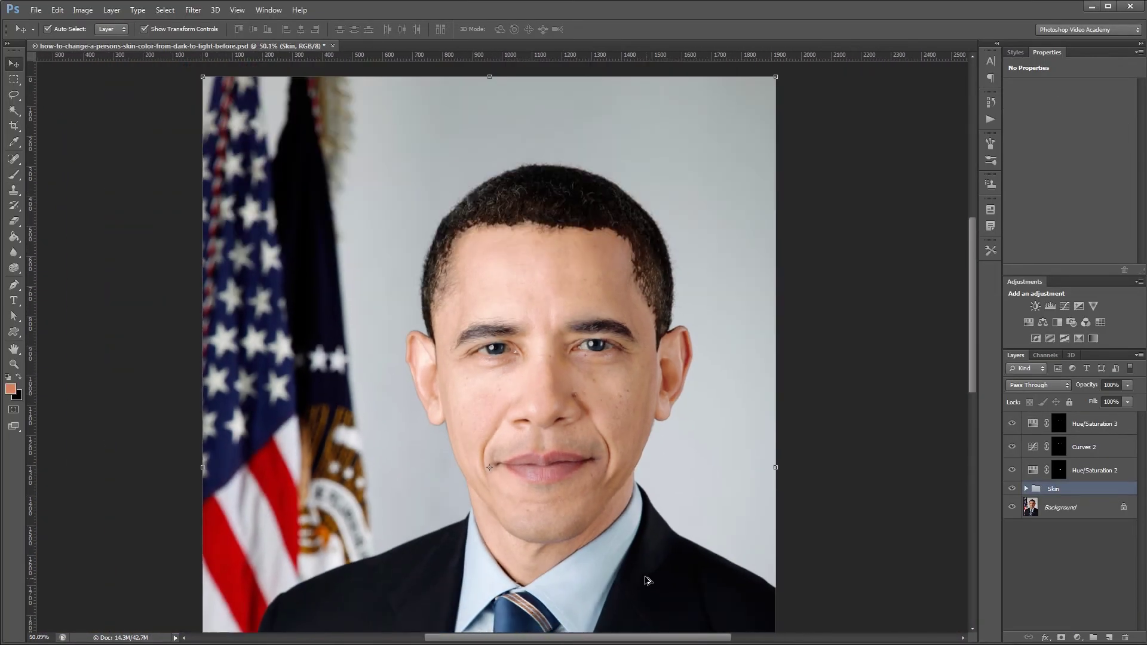
click(1082, 508)
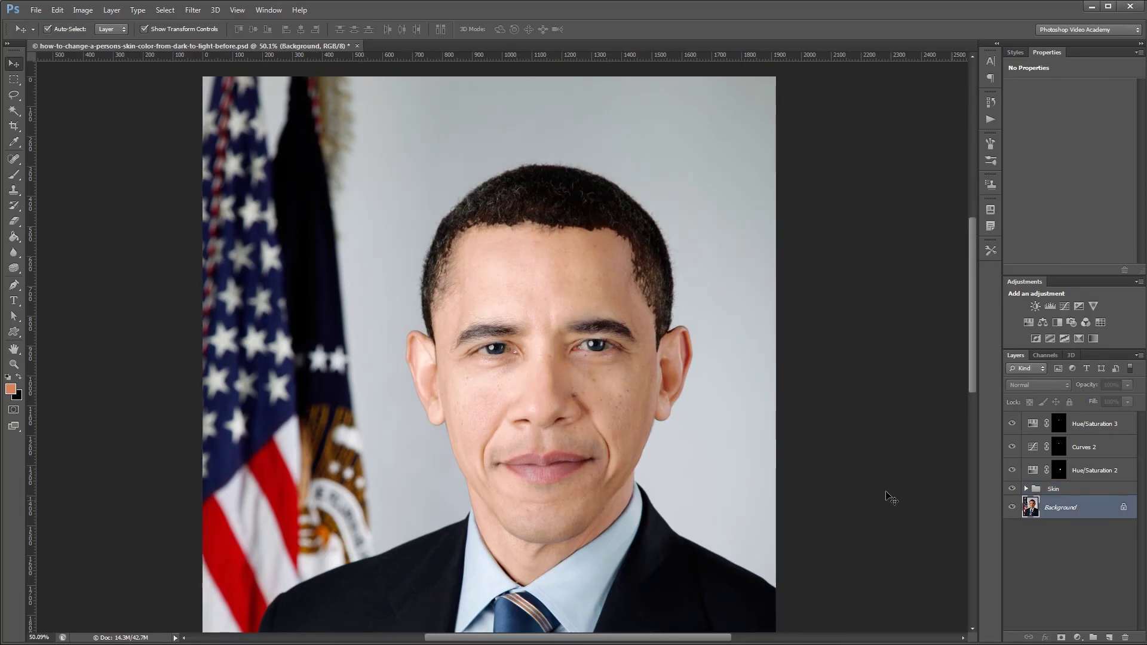
Step: Use Select > Color Range, sampling and adding the dark hair tones, and accept the selection
click(165, 10)
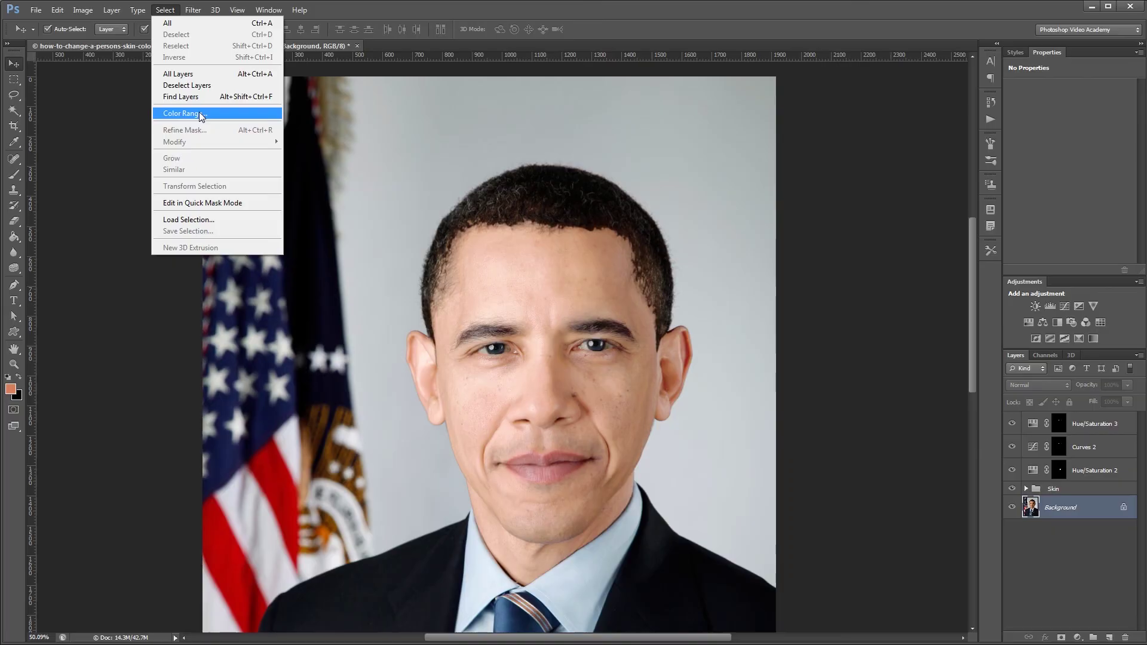
click(193, 114)
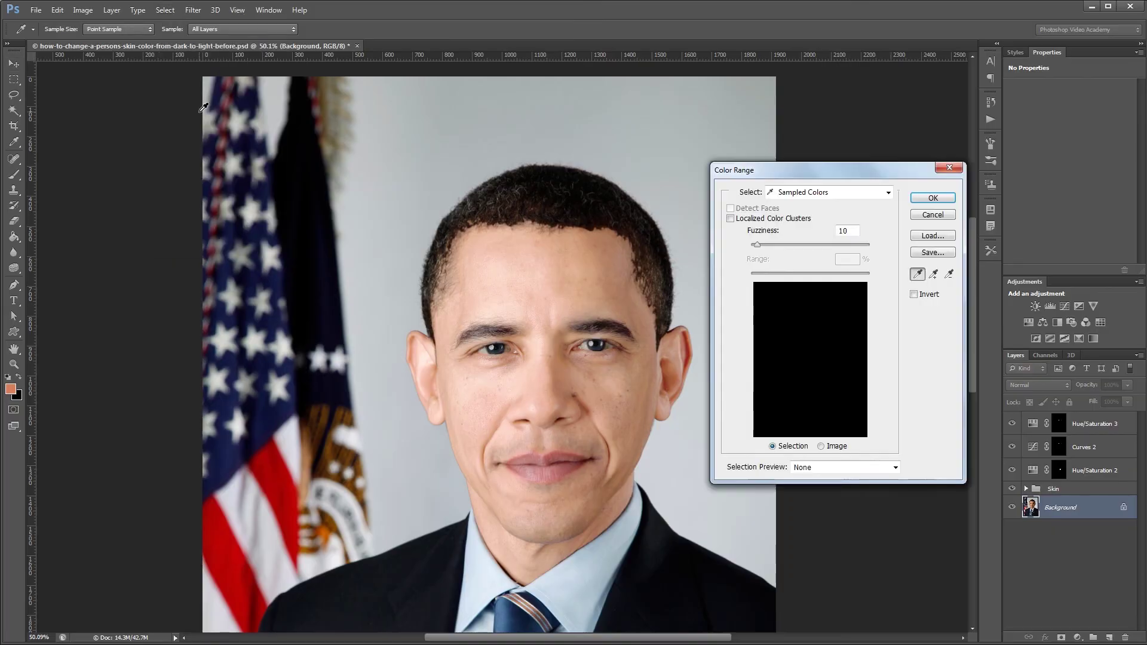
click(563, 182)
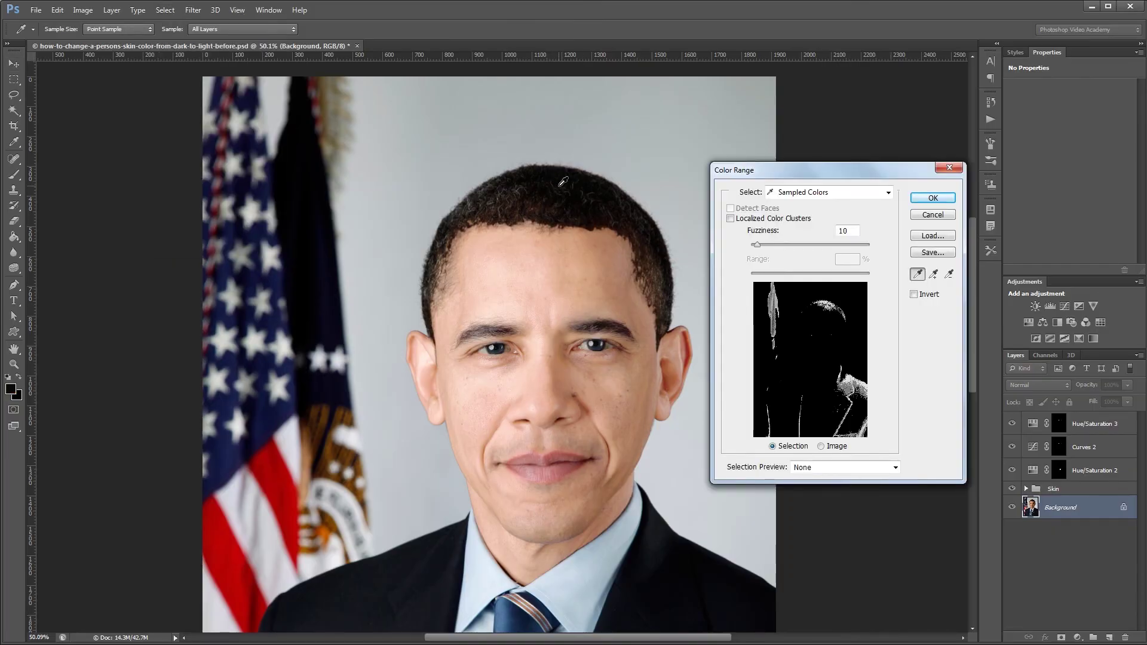
click(934, 274)
mouse_move(614, 206)
mouse_down()
mouse_move(565, 197)
mouse_move(647, 233)
mouse_move(669, 273)
mouse_move(669, 320)
mouse_move(637, 230)
mouse_move(610, 196)
mouse_move(584, 209)
mouse_move(504, 206)
mouse_up()
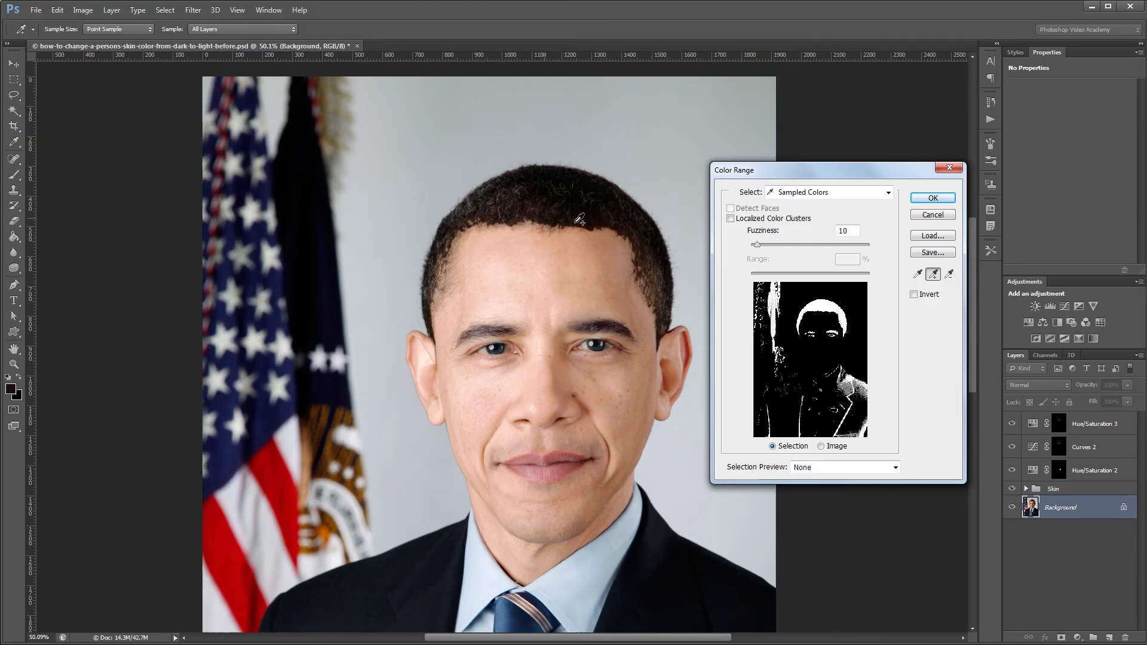
click(933, 198)
scroll(556, 420, down, 2)
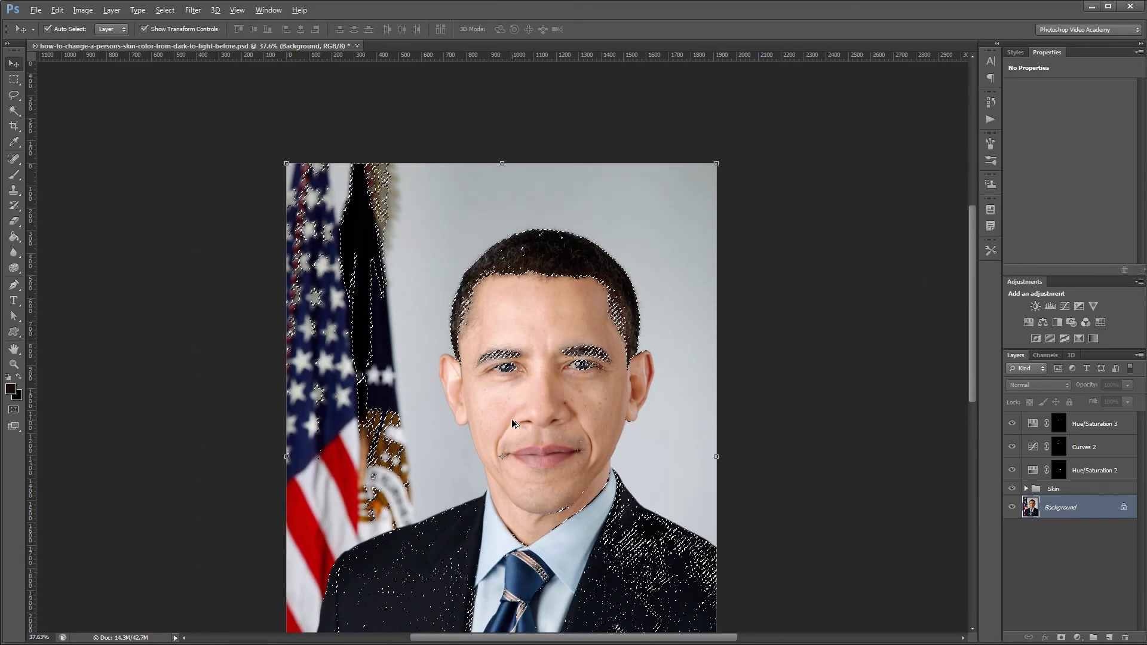
Step: Lasso away the non-hair areas, then refine the selection edge with Smooth 5
key(l)
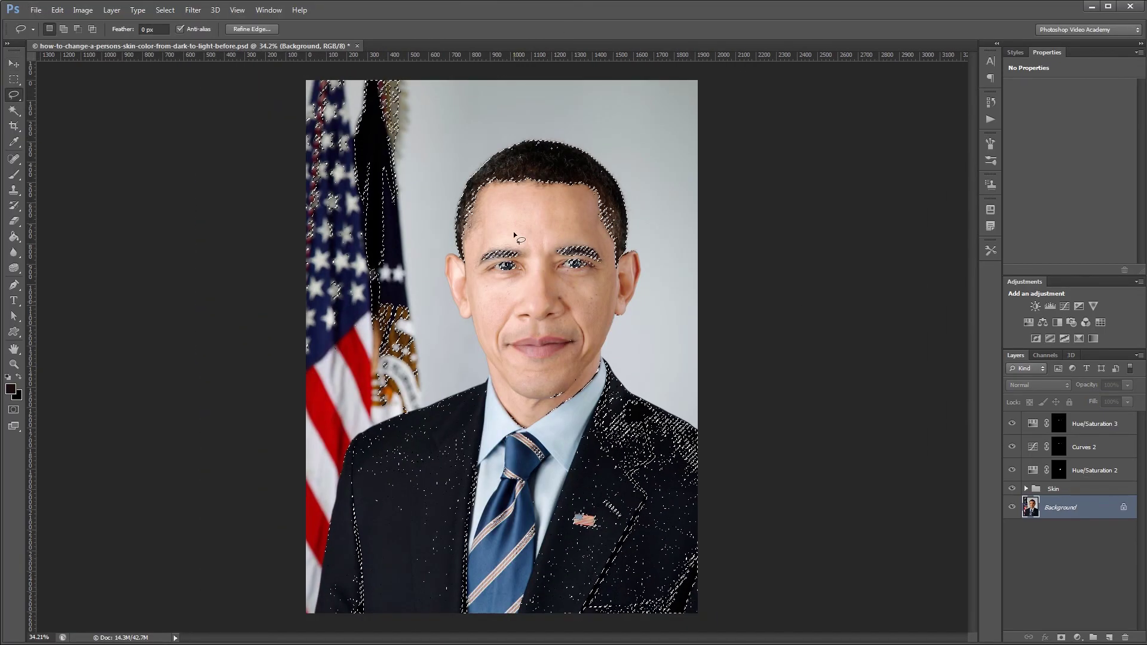
mouse_move(475, 77)
mouse_down()
mouse_move(435, 203)
mouse_move(441, 328)
mouse_move(470, 268)
mouse_move(501, 244)
mouse_move(600, 247)
mouse_move(632, 358)
mouse_move(758, 492)
mouse_move(730, 638)
mouse_move(215, 424)
mouse_move(248, 70)
mouse_move(475, 77)
mouse_up()
right_click(581, 170)
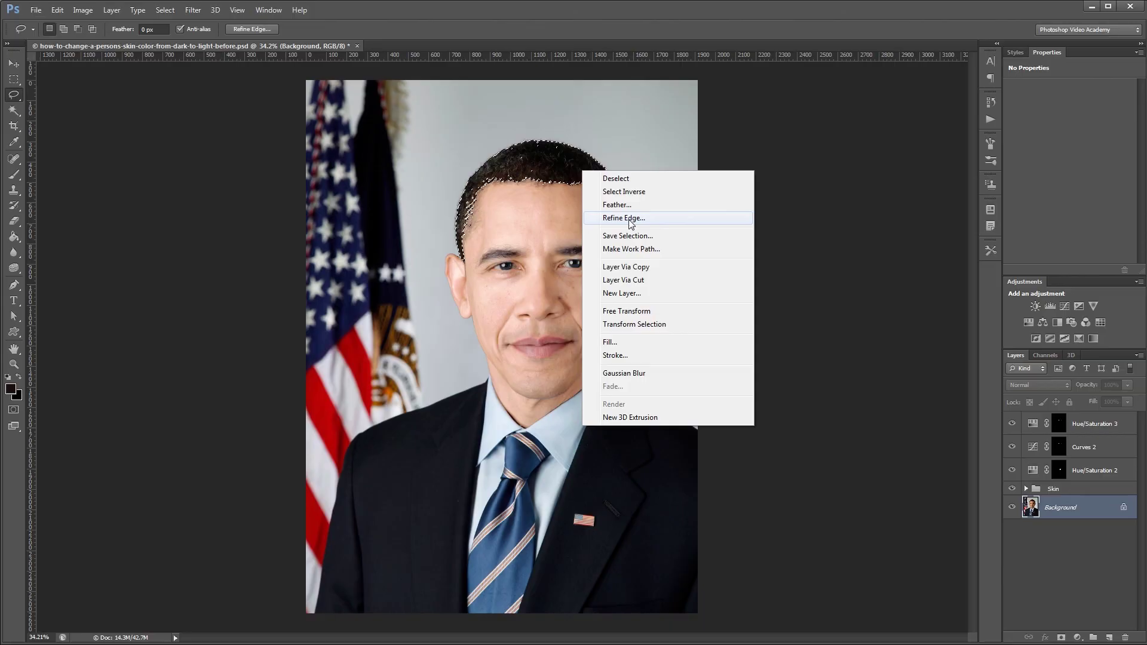
click(628, 220)
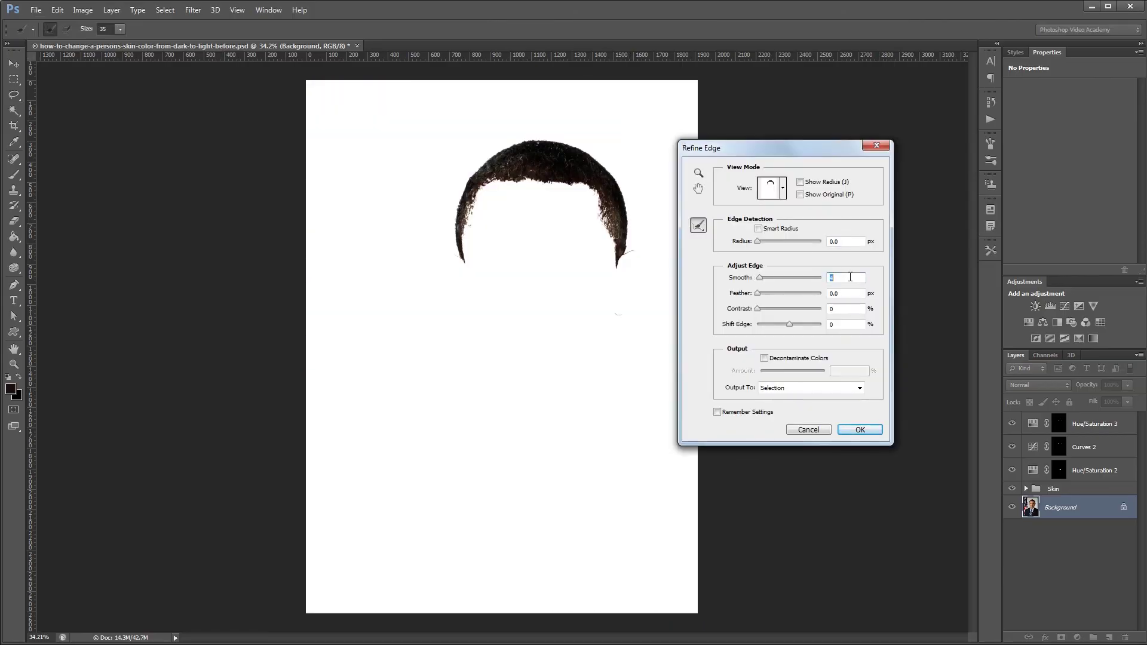
click(857, 430)
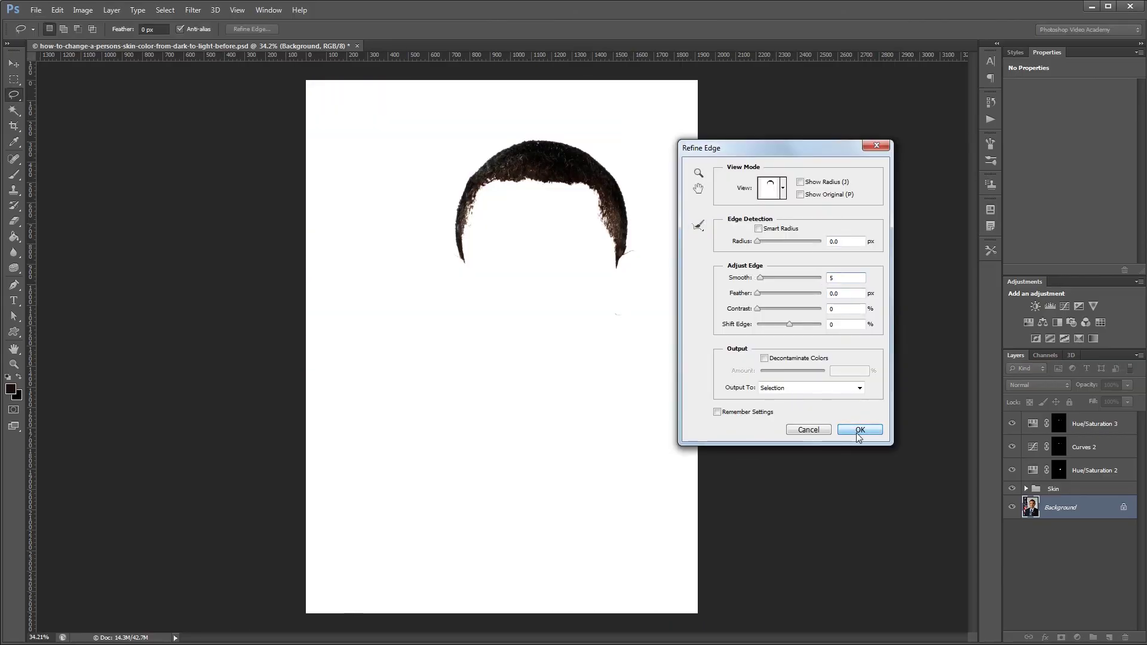
Step: Add a hair-masked Curves 3 layer with points raised to 32→67 and 143→176
click(1066, 306)
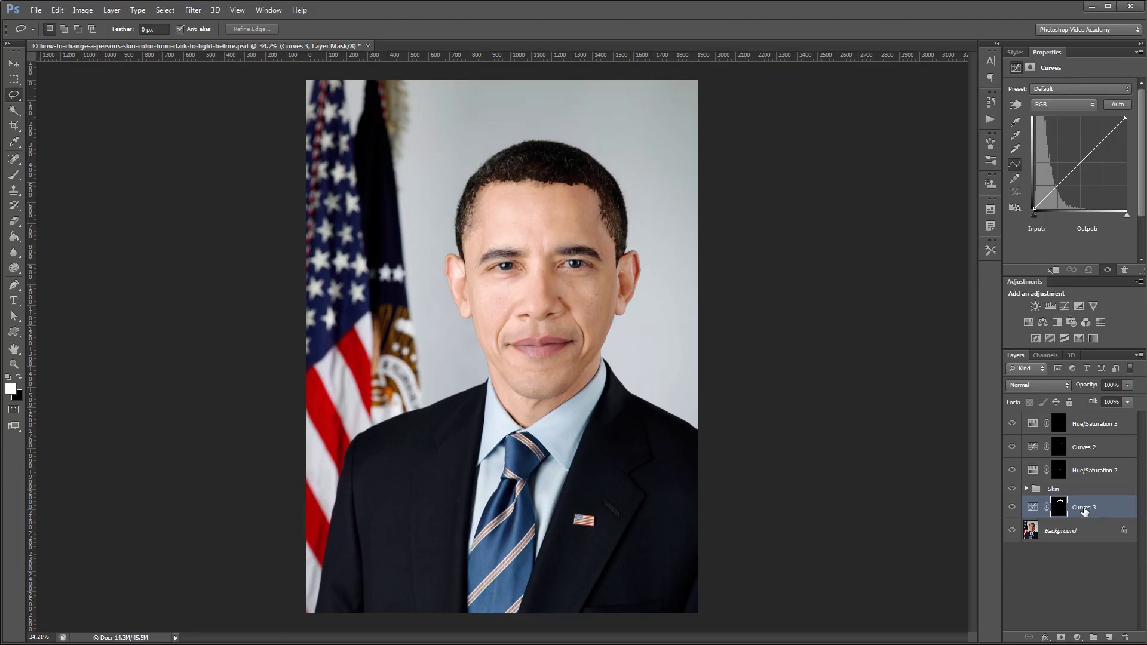
drag(1047, 188, 1047, 184)
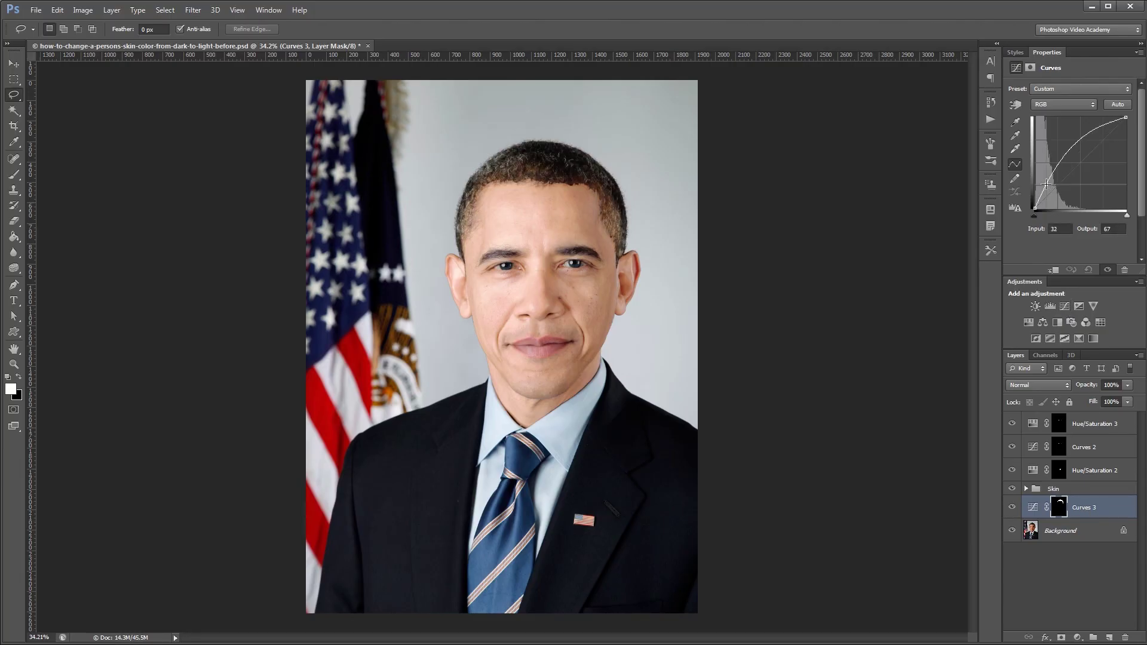
drag(1075, 145, 1086, 145)
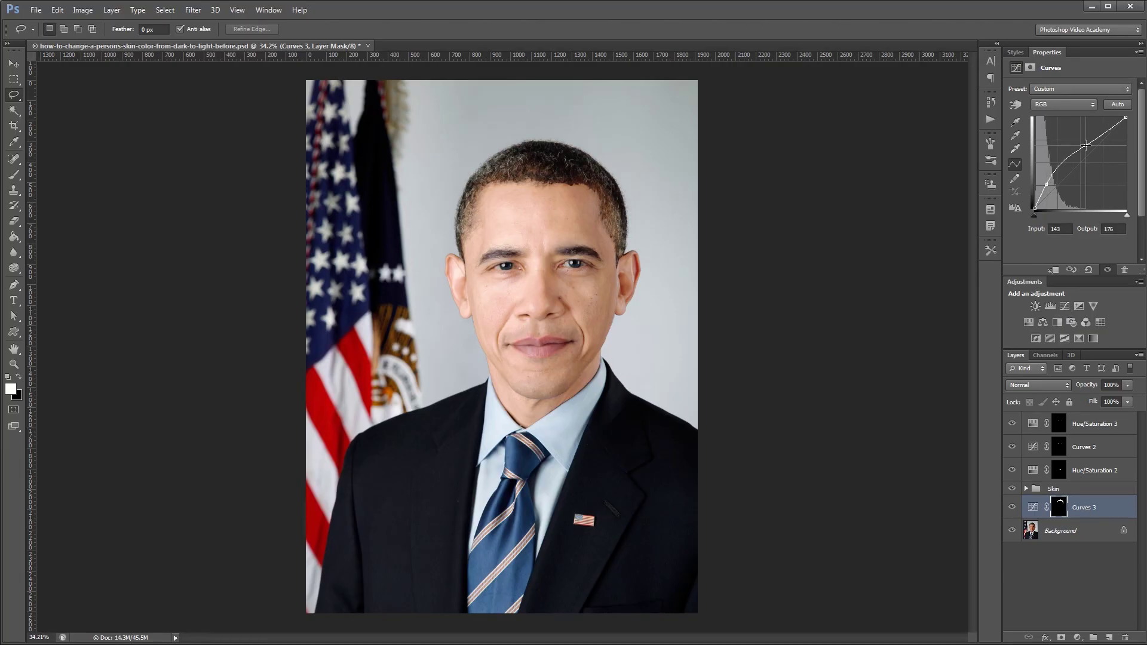